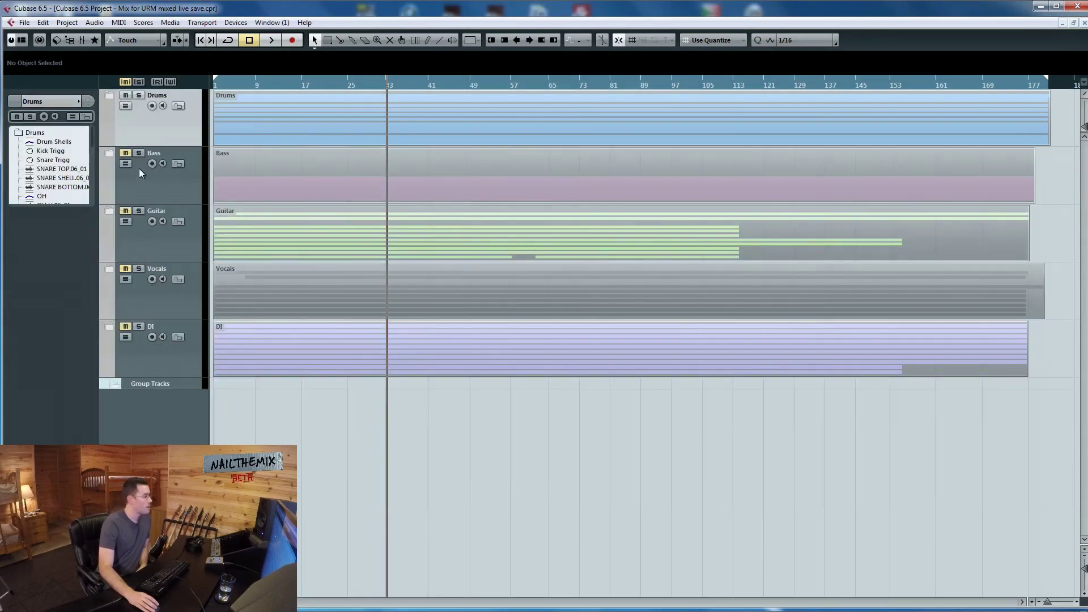
Expand the Bass folder and audition the bass tracks soloed during playback.
click(109, 153)
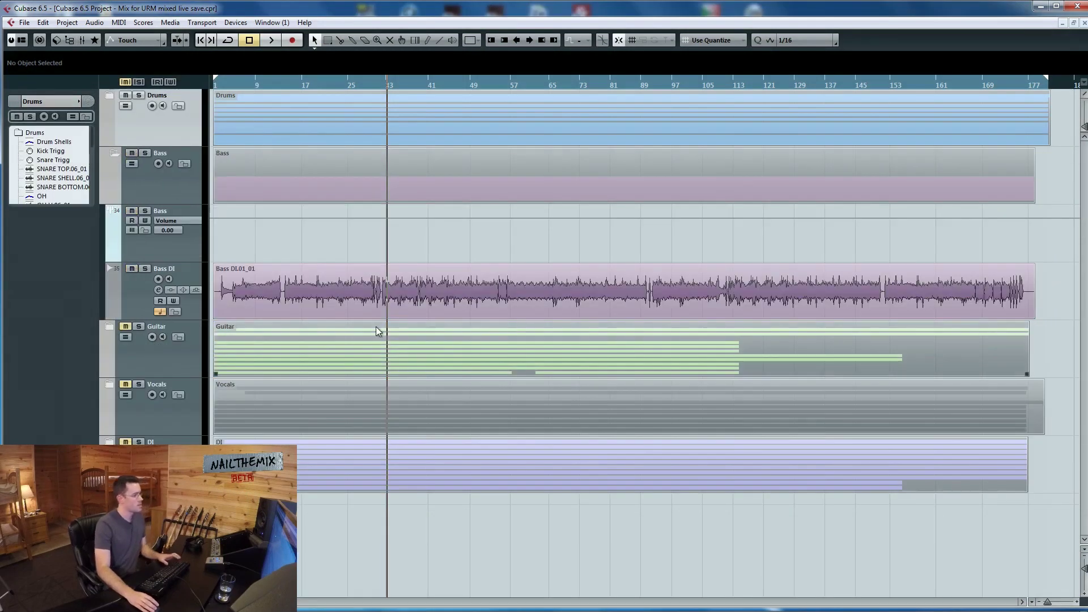
key(space)
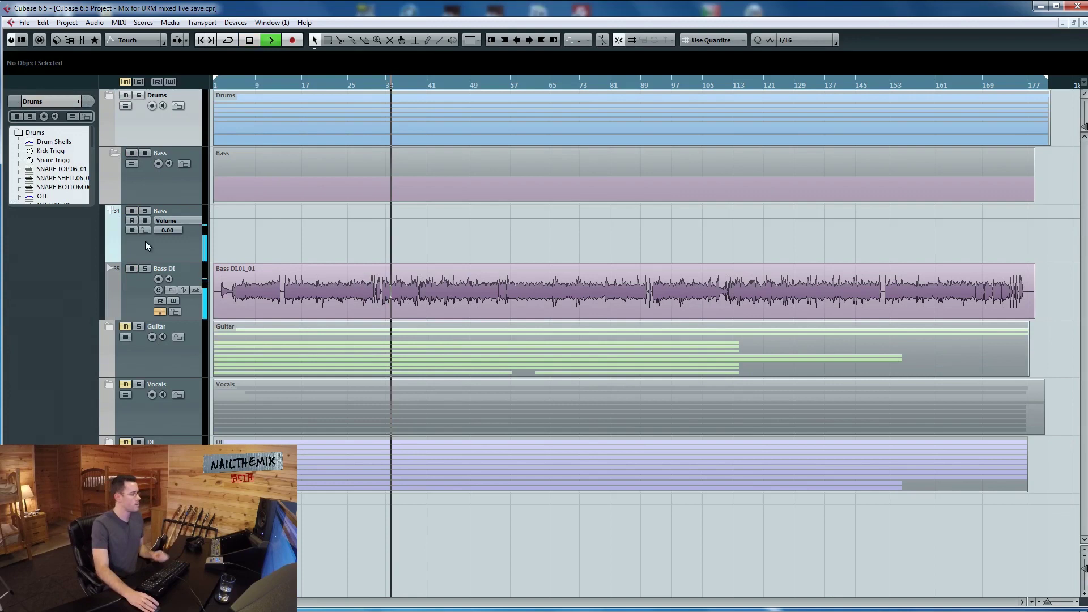
click(145, 210)
key(space)
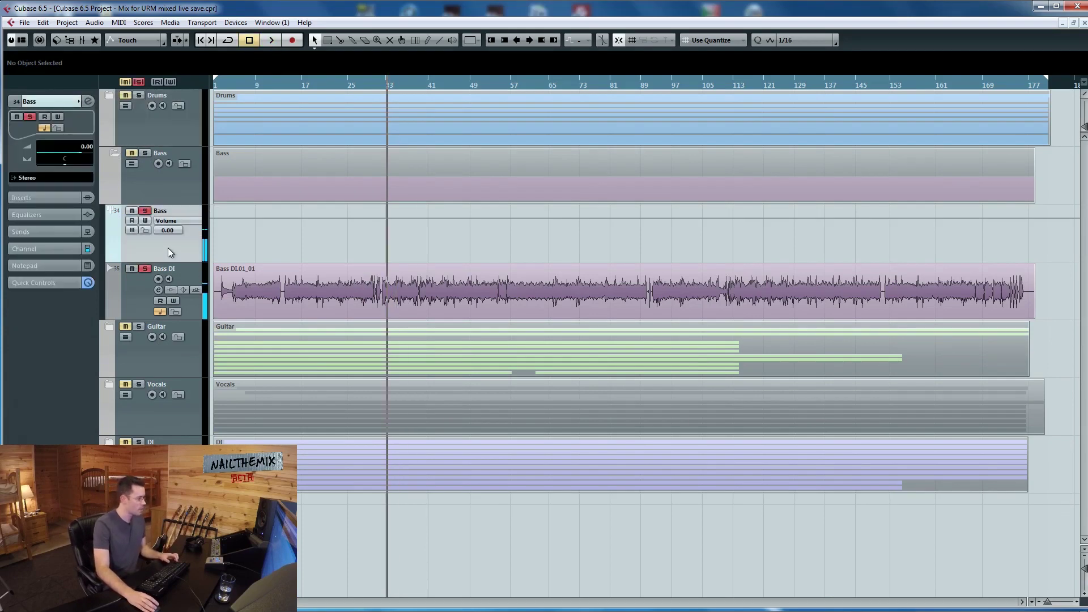
Select the Bass DI track, play it again, then clear the Bass solo and stop.
click(138, 279)
key(space)
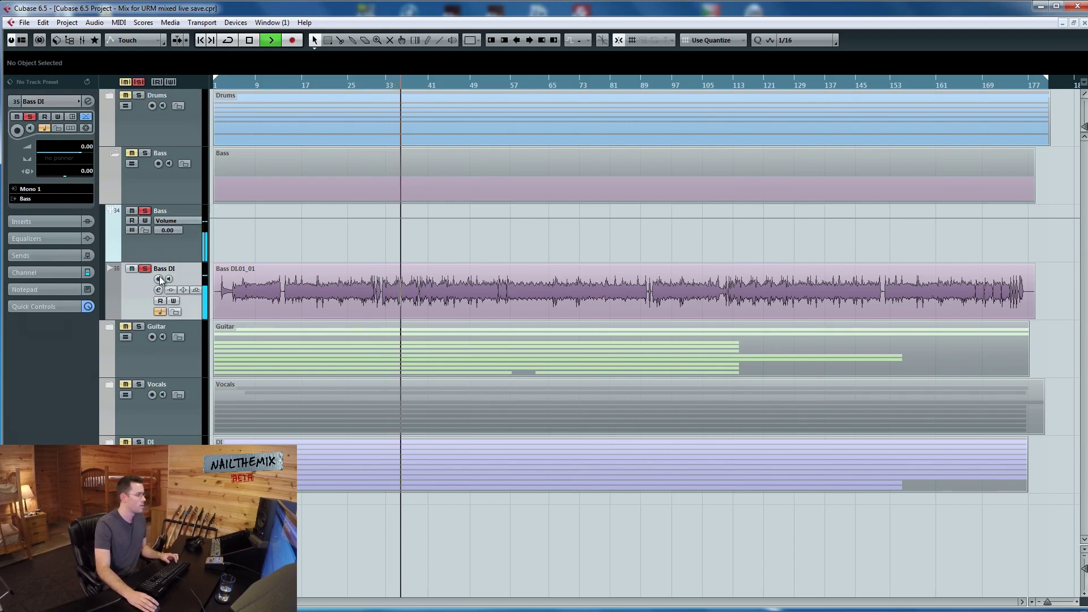
click(145, 269)
key(space)
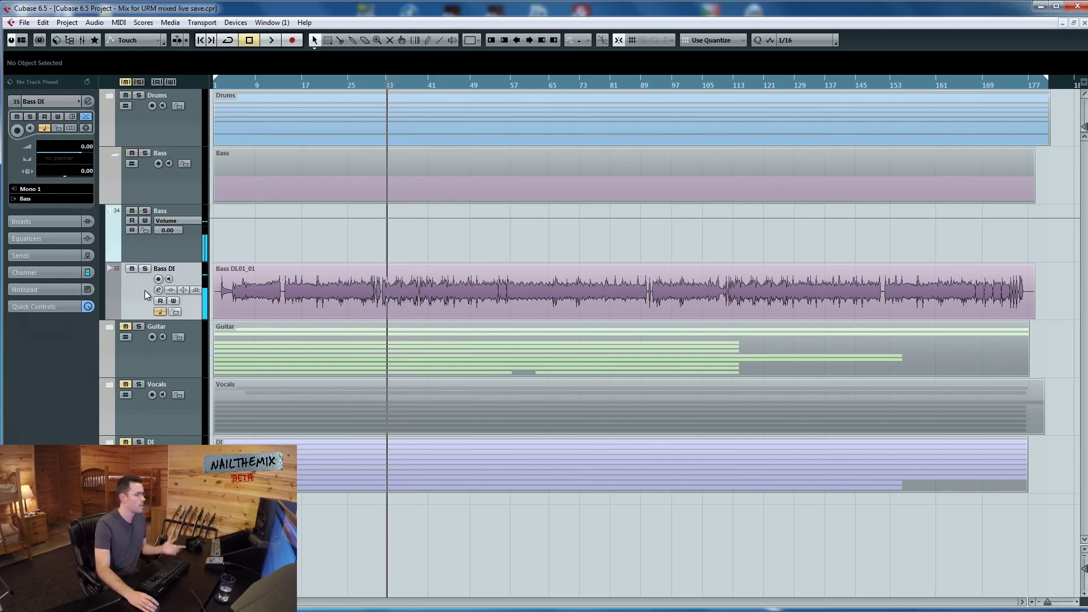
Duplicate the Bass DI track, rename the copy 'Dirt', and open the Mixer with F3.
right_click(147, 290)
click(199, 327)
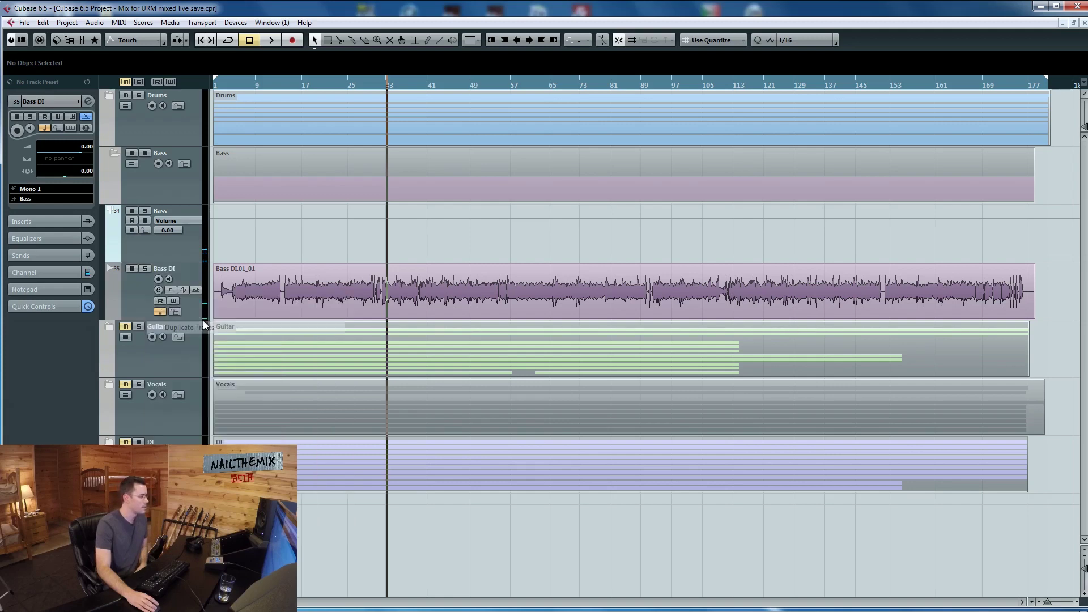
double_click(173, 328)
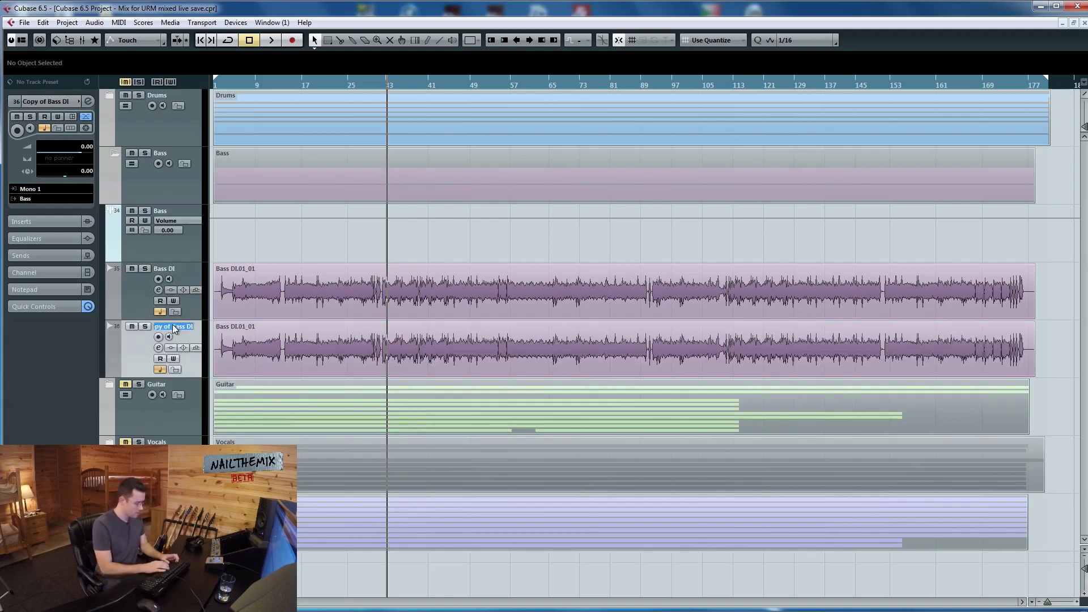
text(Dirt)
key(Return)
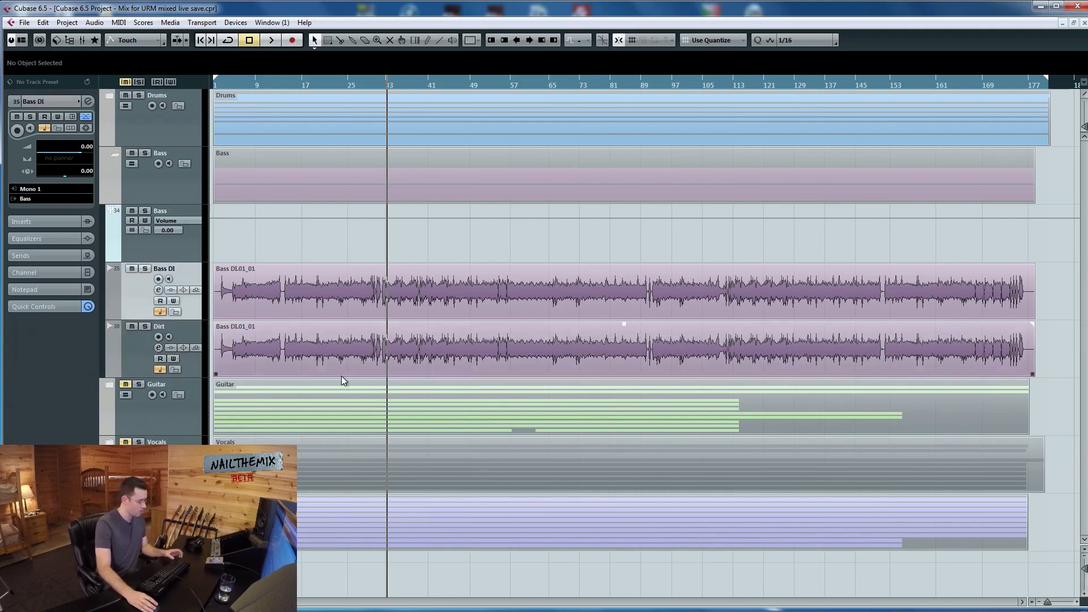
key(F3)
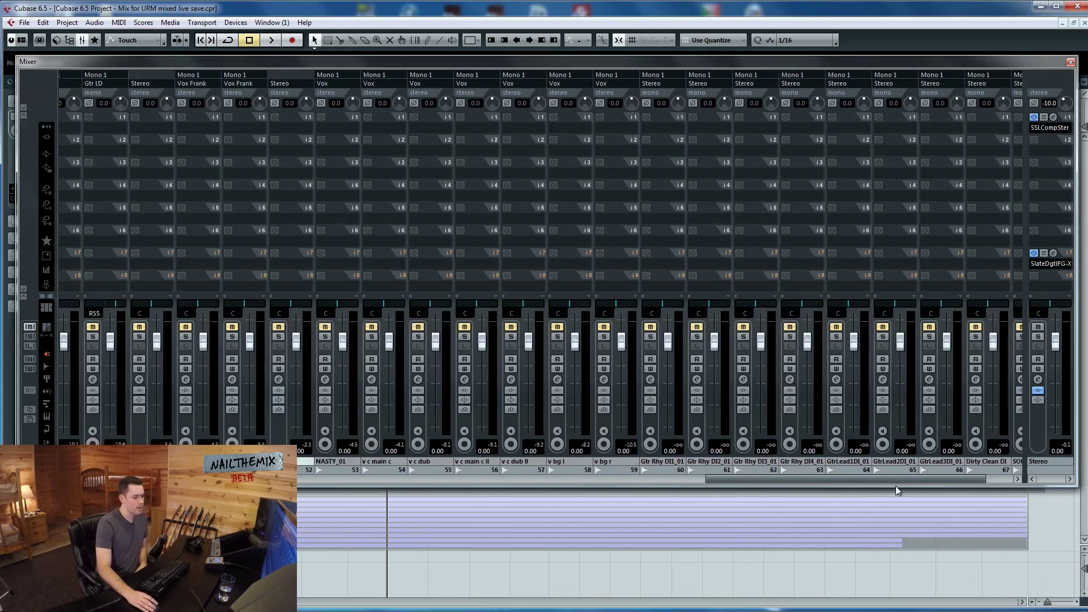
Load Waves Q2 Mono from the EQ category onto a Bass DI insert slot.
drag(901, 481, 617, 482)
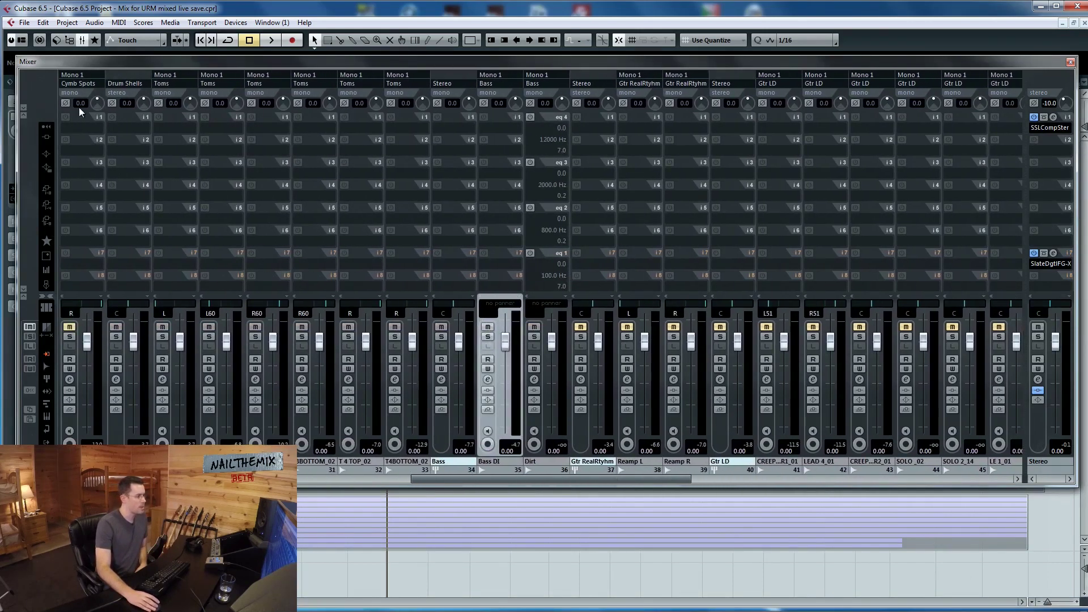
click(47, 138)
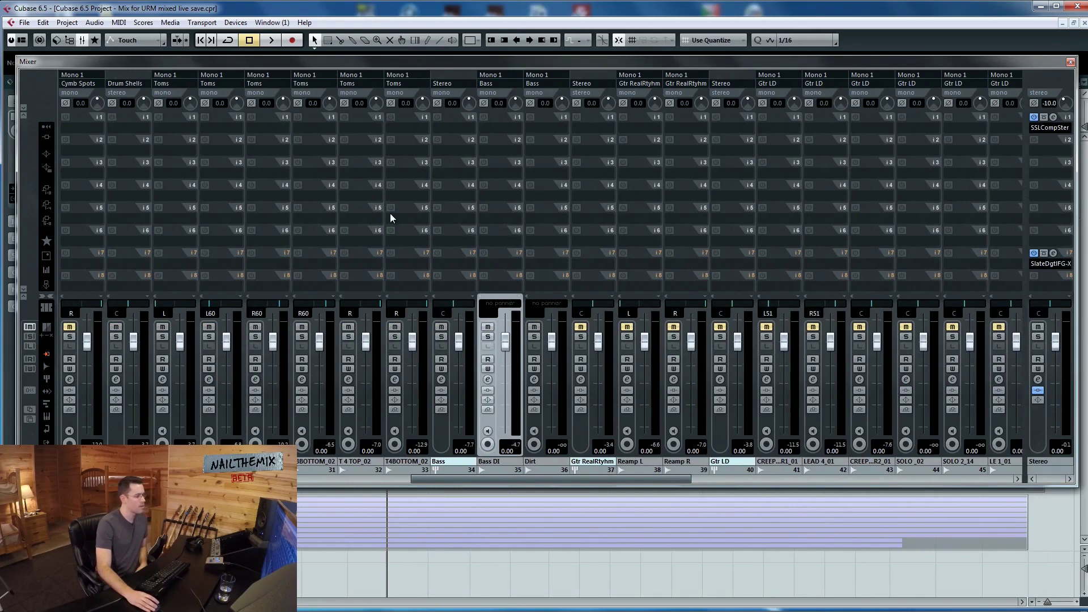
click(491, 161)
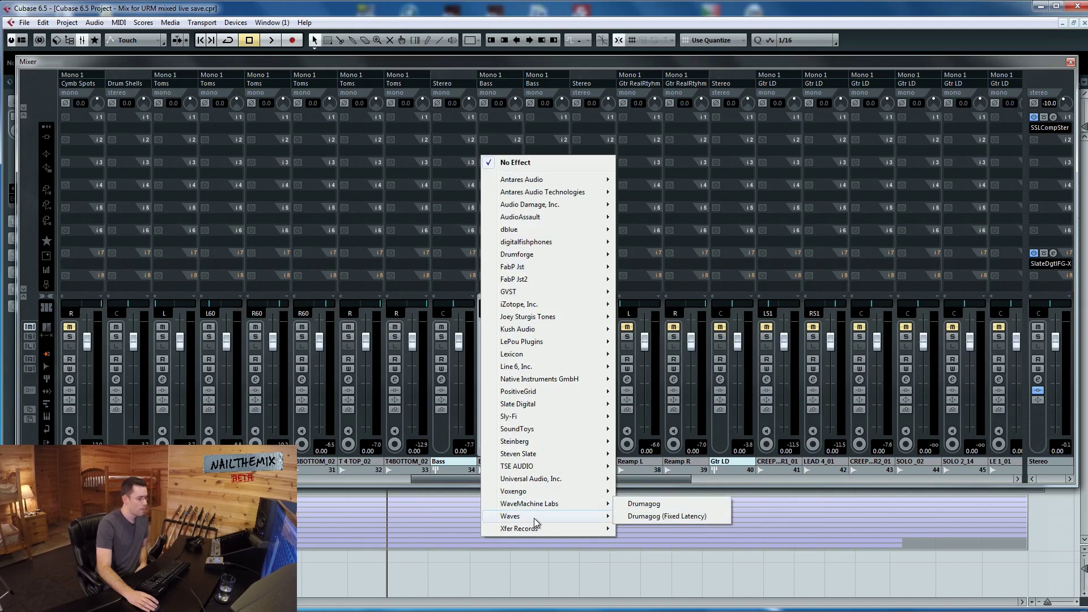
mouse_move(539, 517)
mouse_move(655, 379)
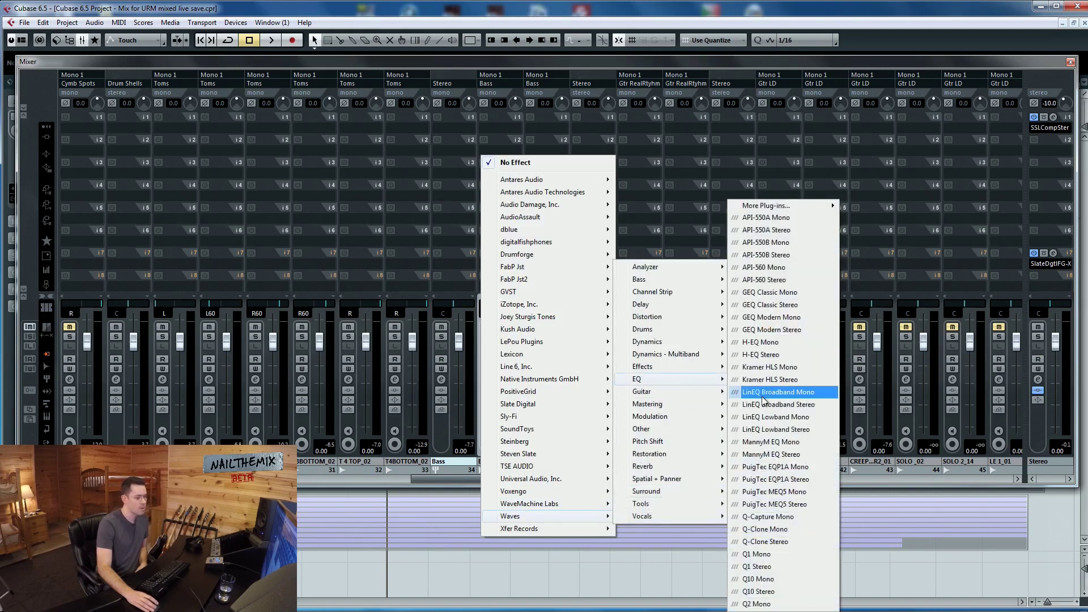
click(759, 603)
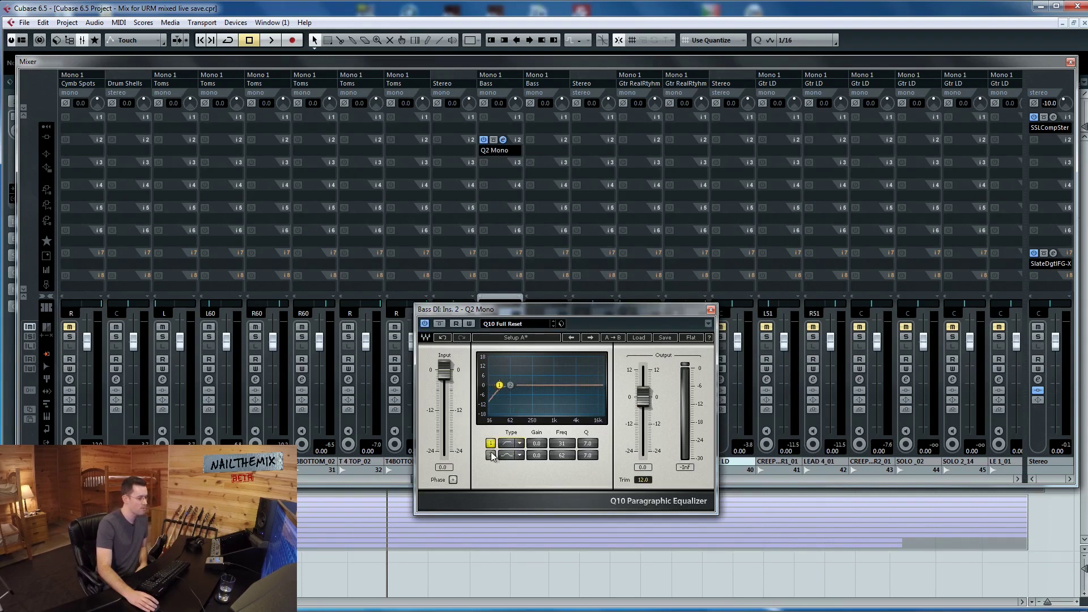
Make Q2 band 2 a 250 Hz low-pass and set band 1 to 50 Hz, then close.
click(516, 463)
click(510, 458)
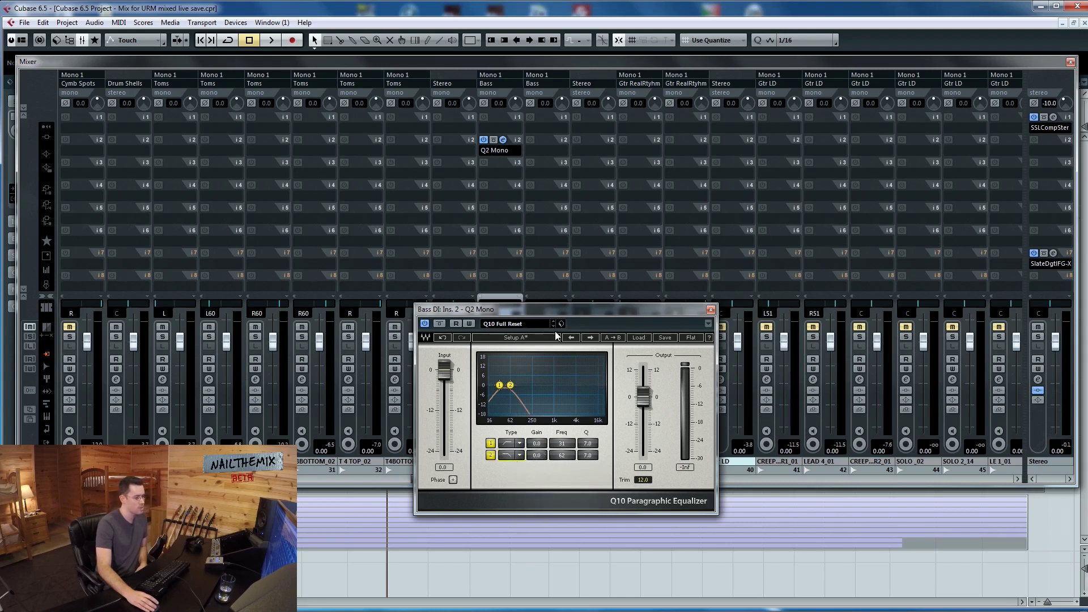
click(562, 455)
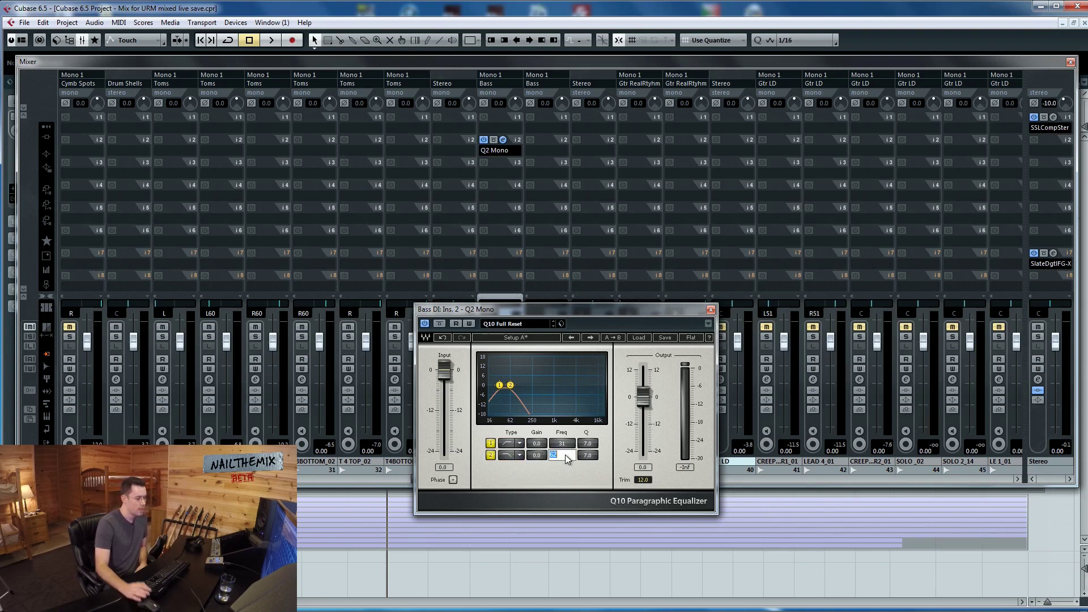
text(250)
key(Return)
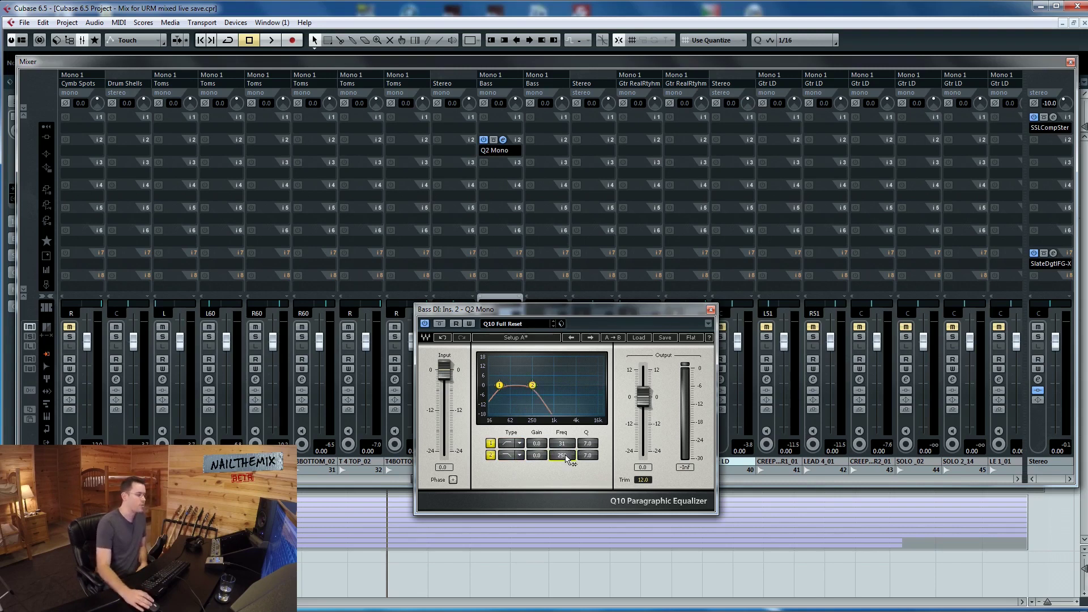
click(569, 446)
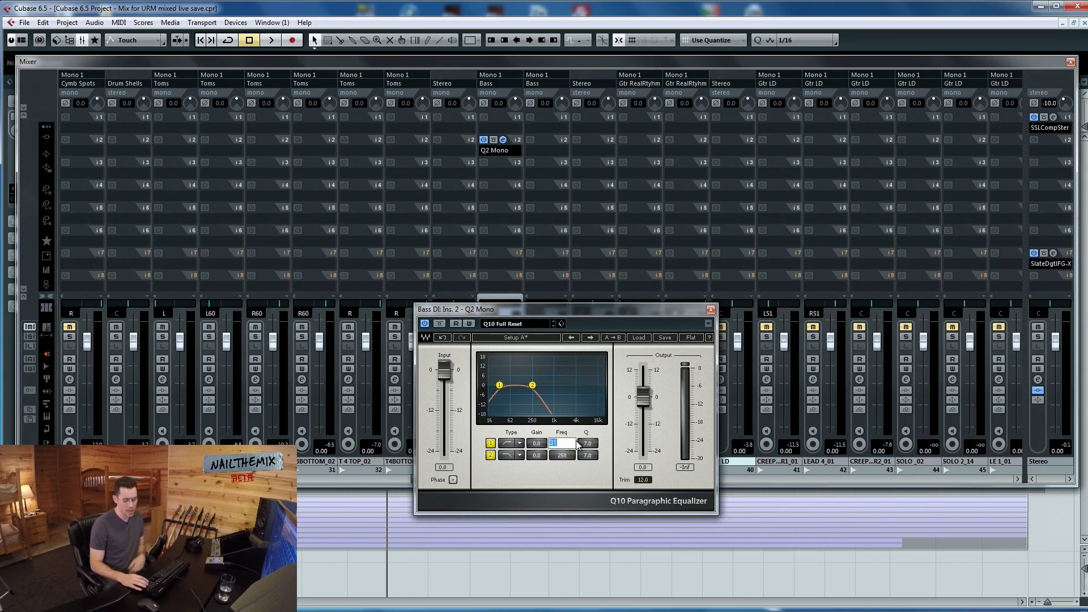
text(50)
key(Return)
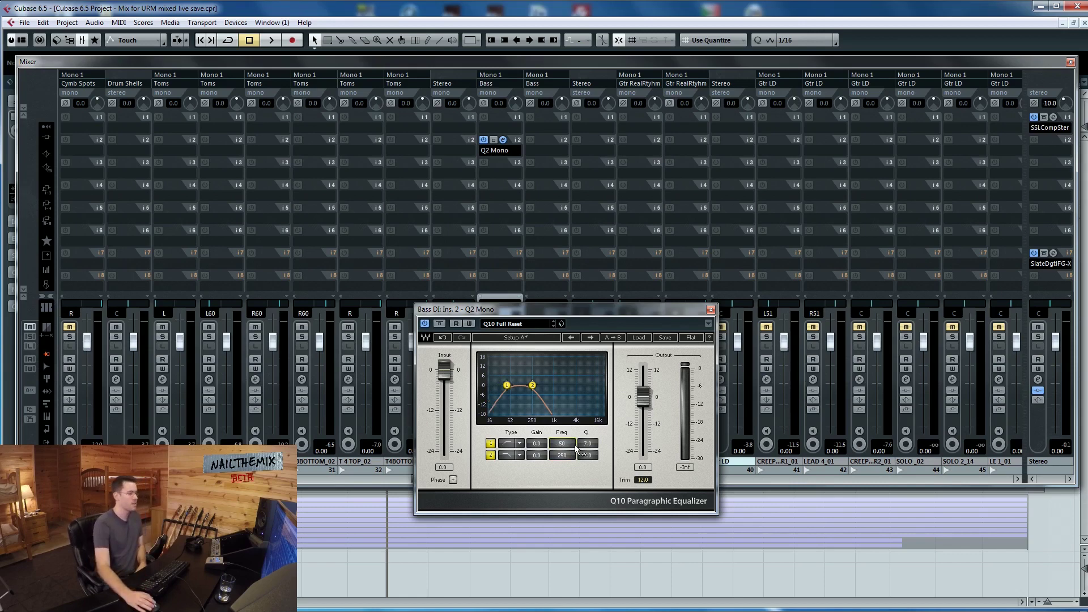
click(710, 310)
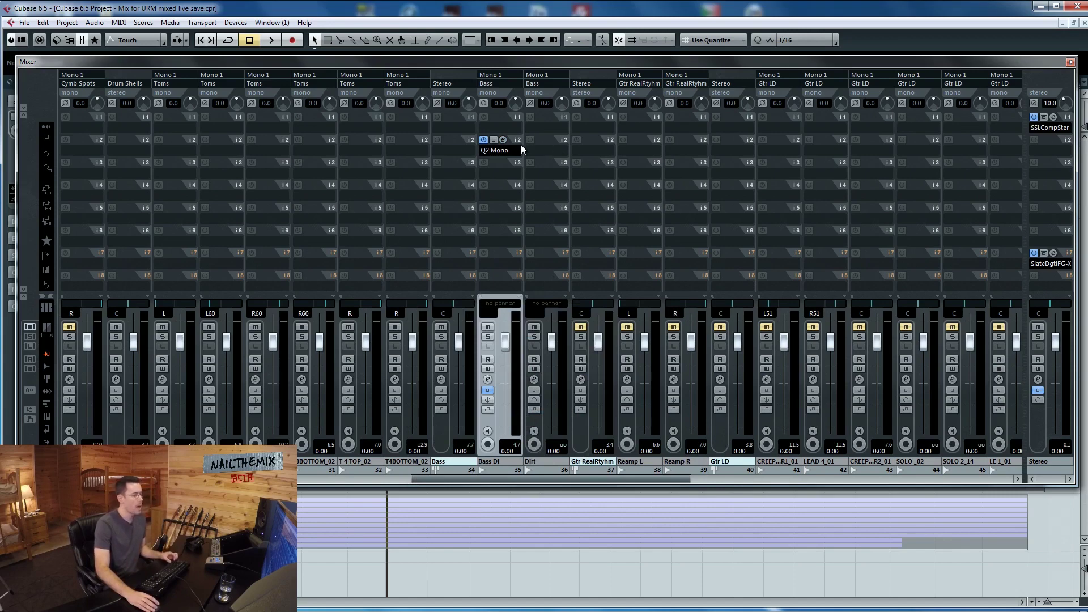
Copy the Q2 equalizer onto the Dirt channel and open both Q2 editors side by side.
drag(542, 143, 542, 143)
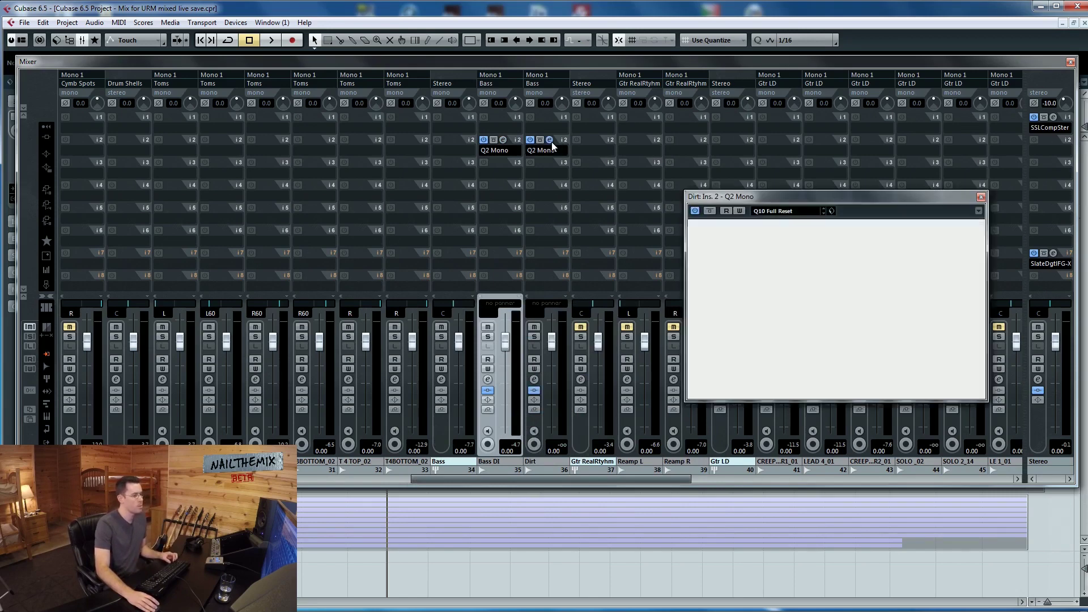
click(503, 140)
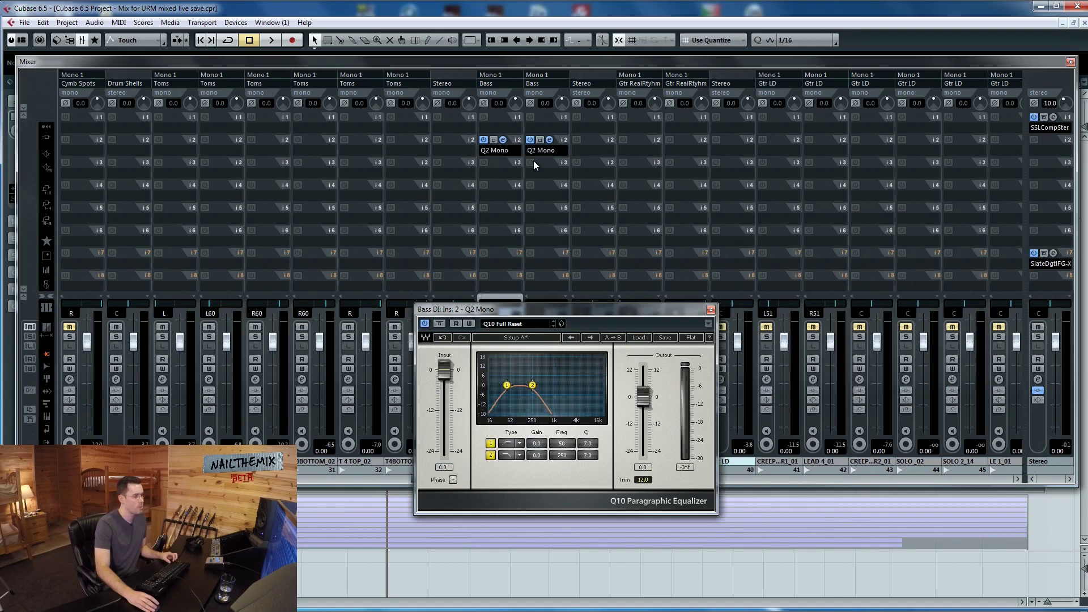
click(548, 140)
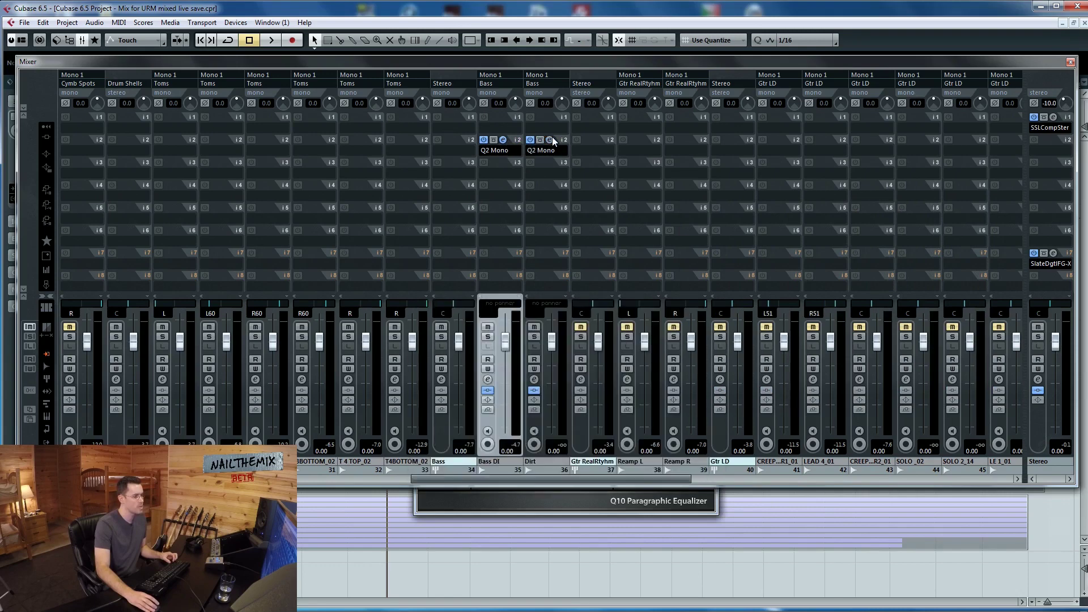
click(569, 505)
drag(579, 315, 482, 219)
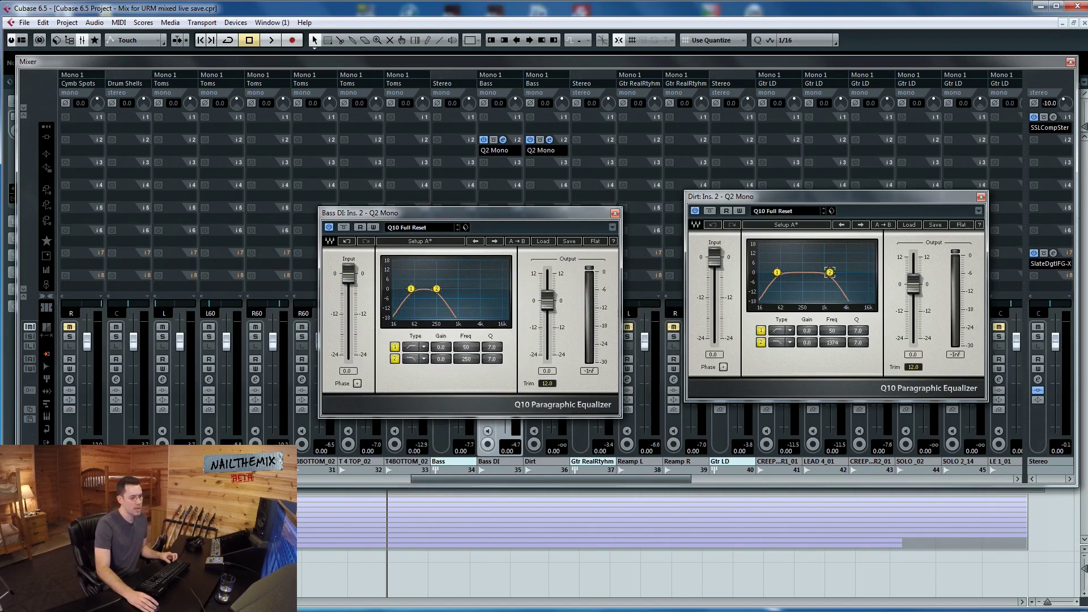
Set the Dirt Q2 upper band to 5000 Hz and lower band to 800 Hz.
drag(828, 349, 832, 342)
click(831, 342)
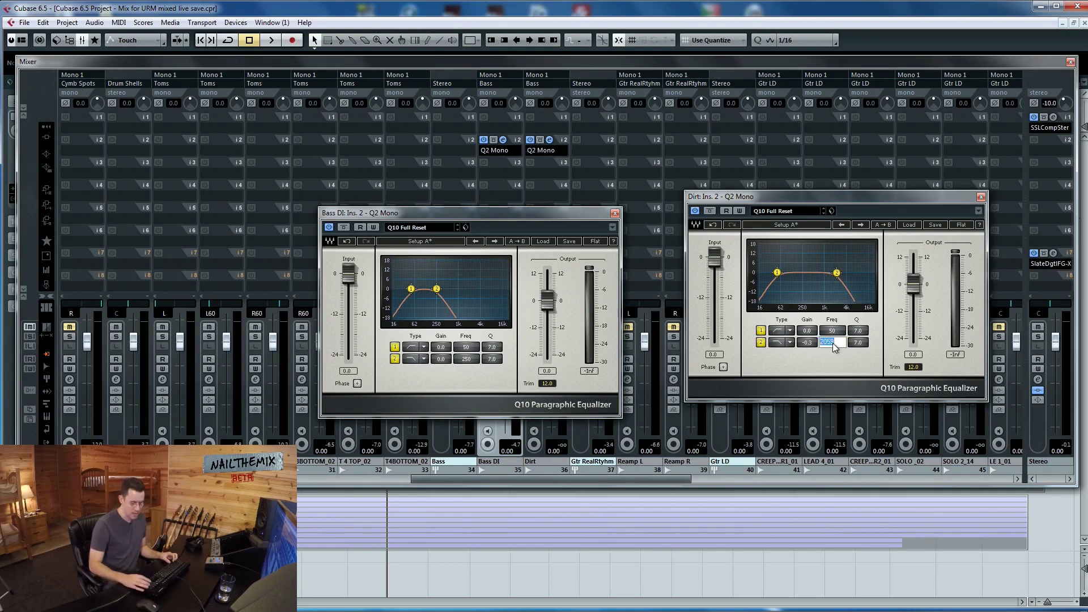
text(5000)
key(Return)
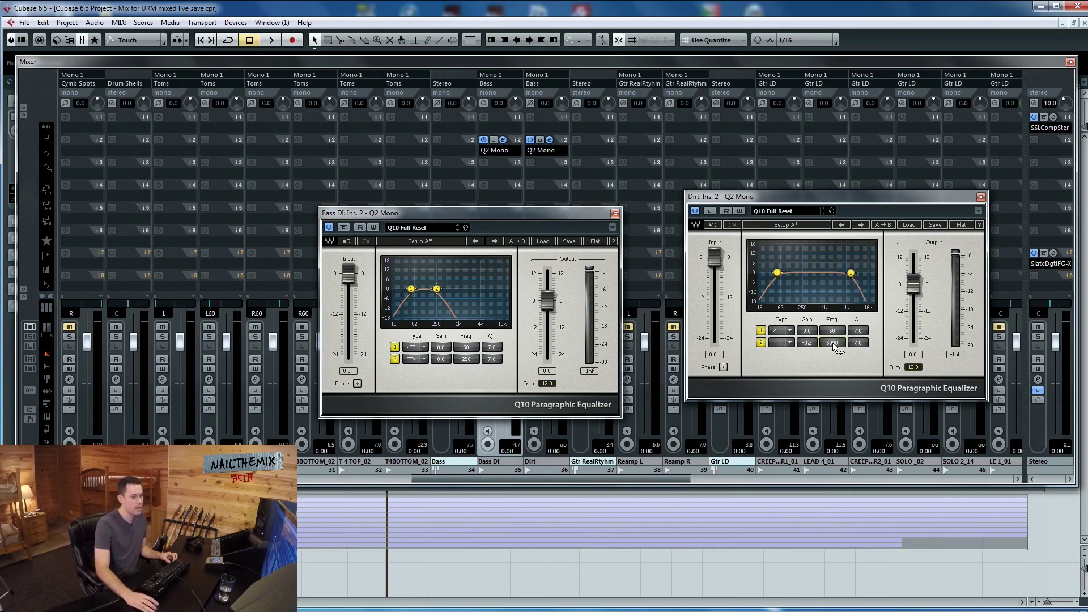
click(831, 331)
text(8)
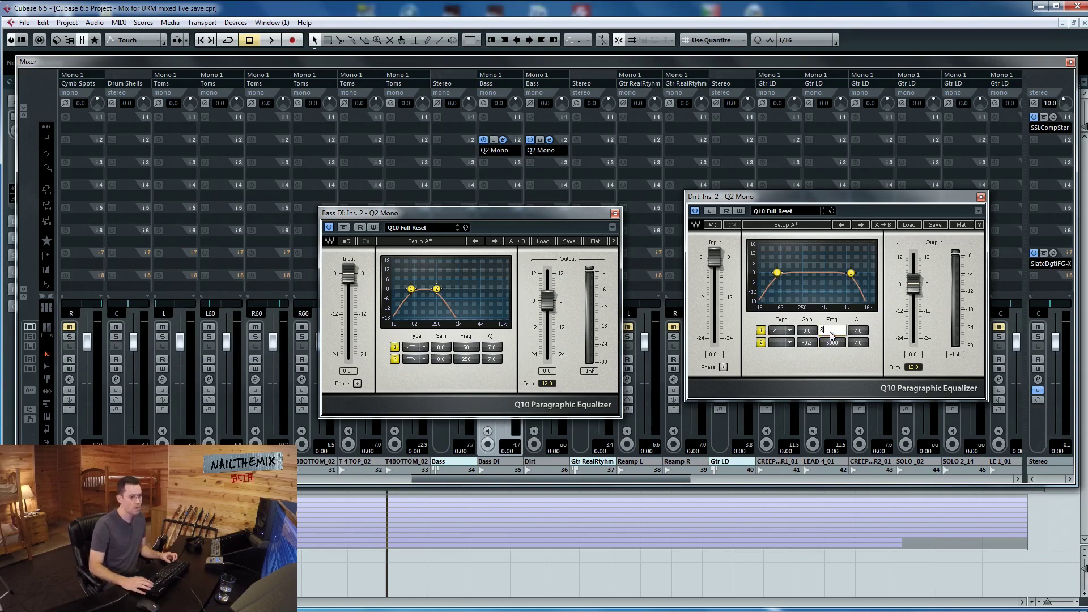
text(00)
key(Return)
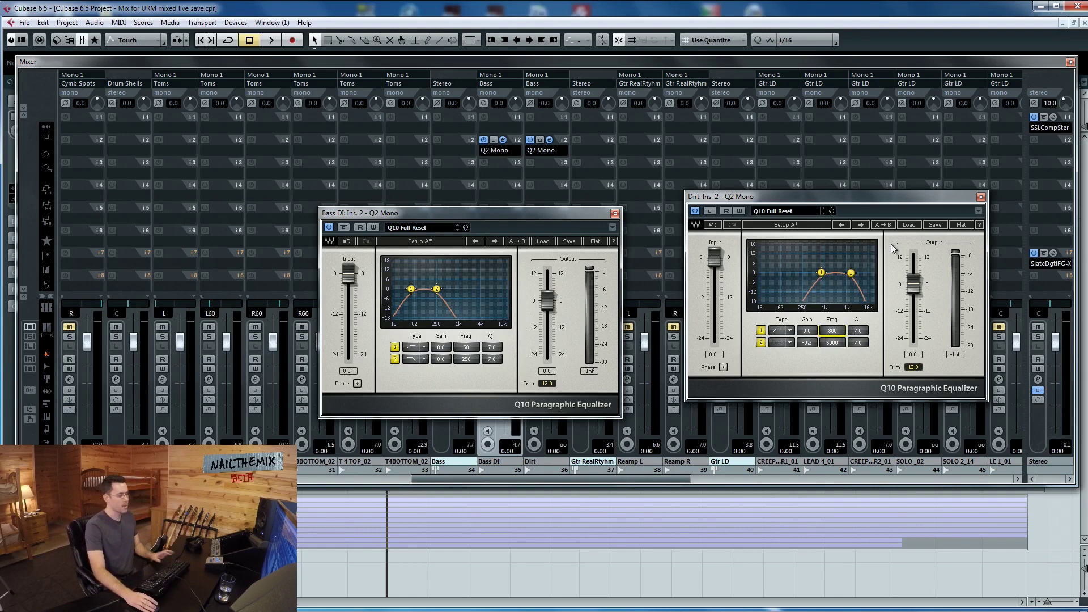
Audition the filtered Dirt sound, then close the Dirt equalizer.
key(space)
drag(397, 212, 277, 197)
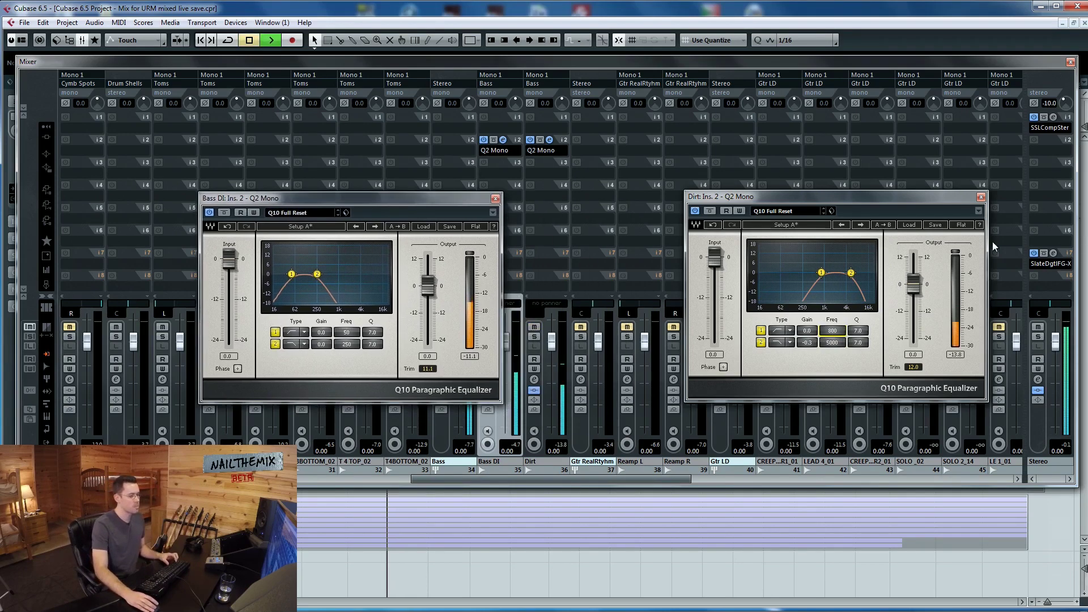
key(space)
click(980, 197)
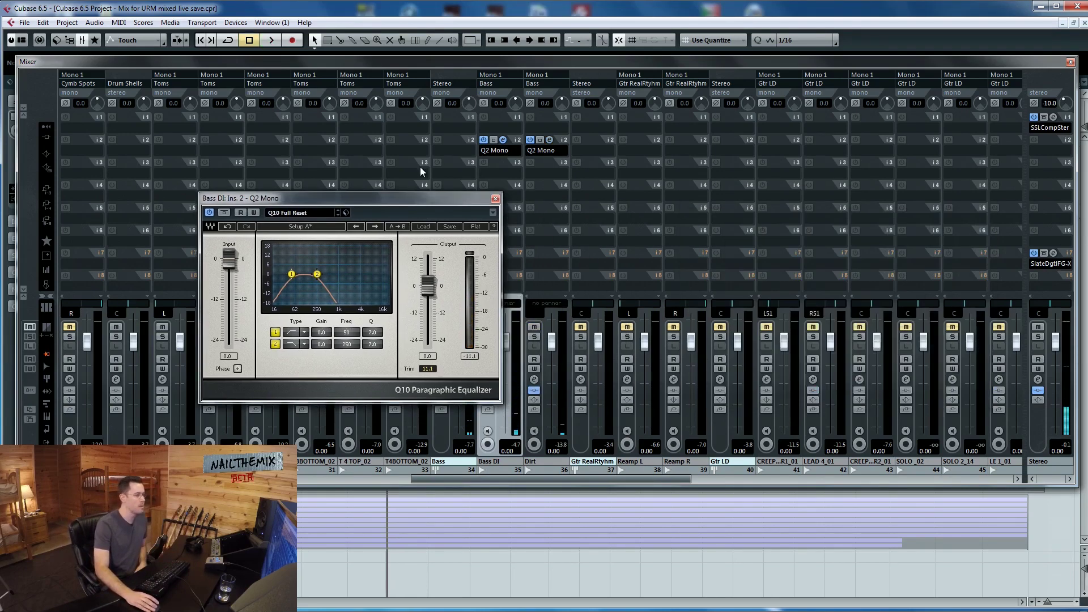
Load the Waves L1 limiter Mono onto Bass DI's fifth insert.
click(495, 198)
click(497, 214)
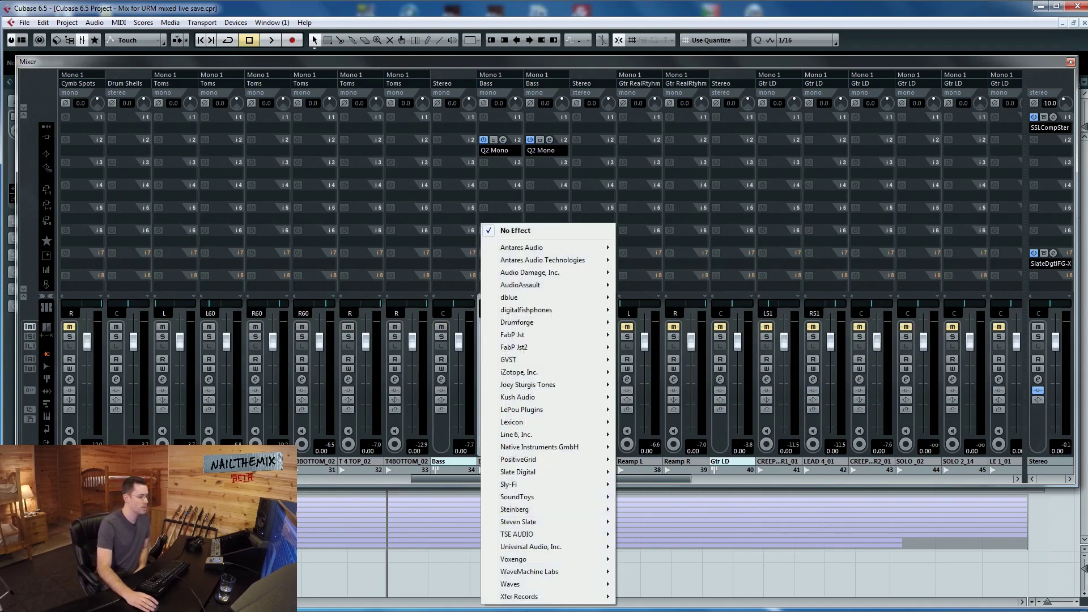
mouse_move(559, 589)
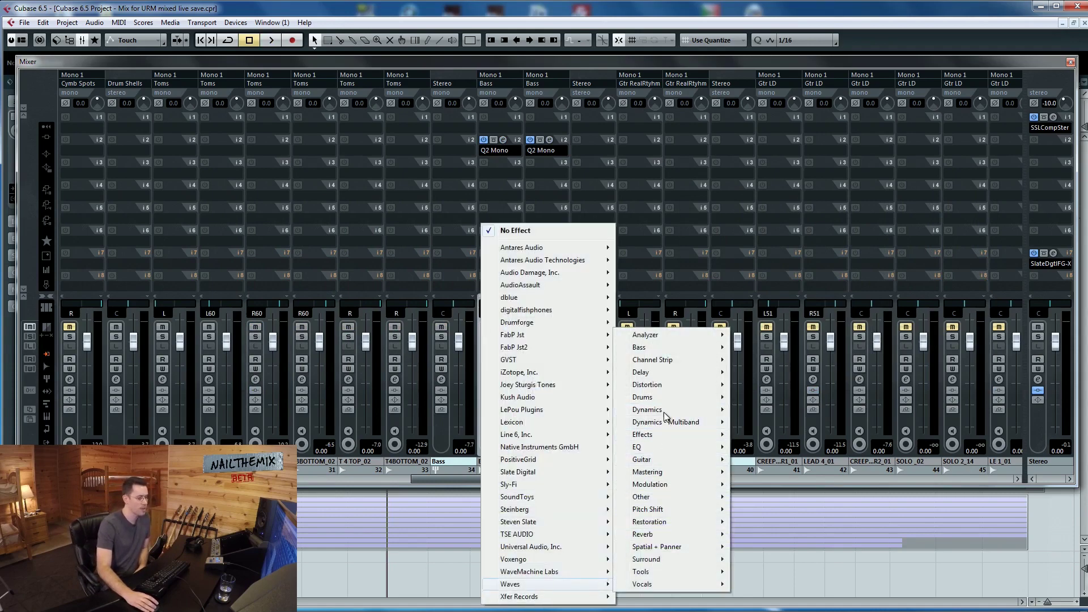
mouse_move(664, 408)
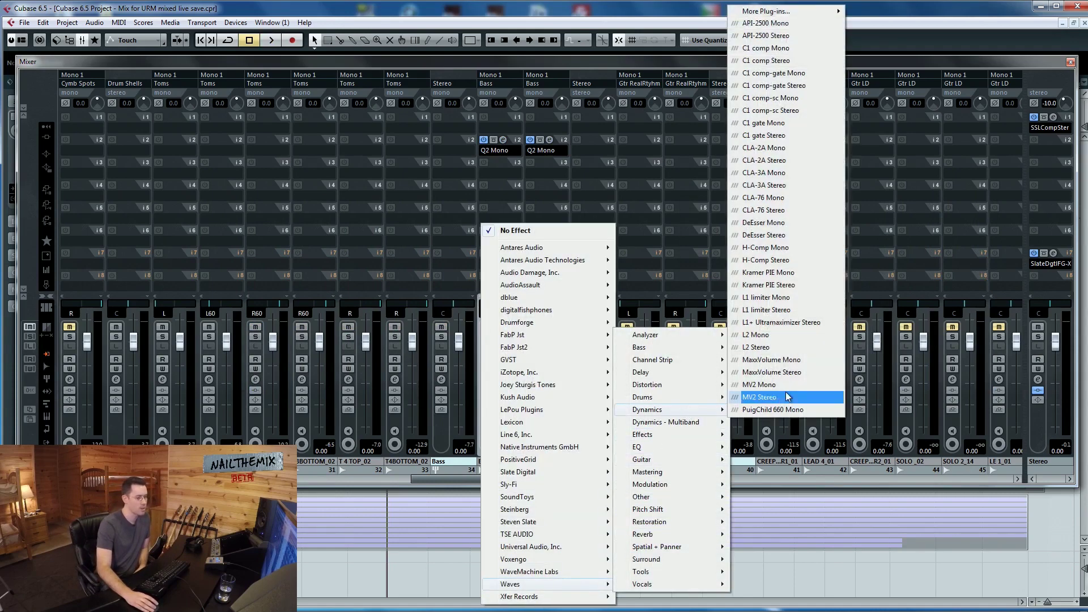
click(787, 297)
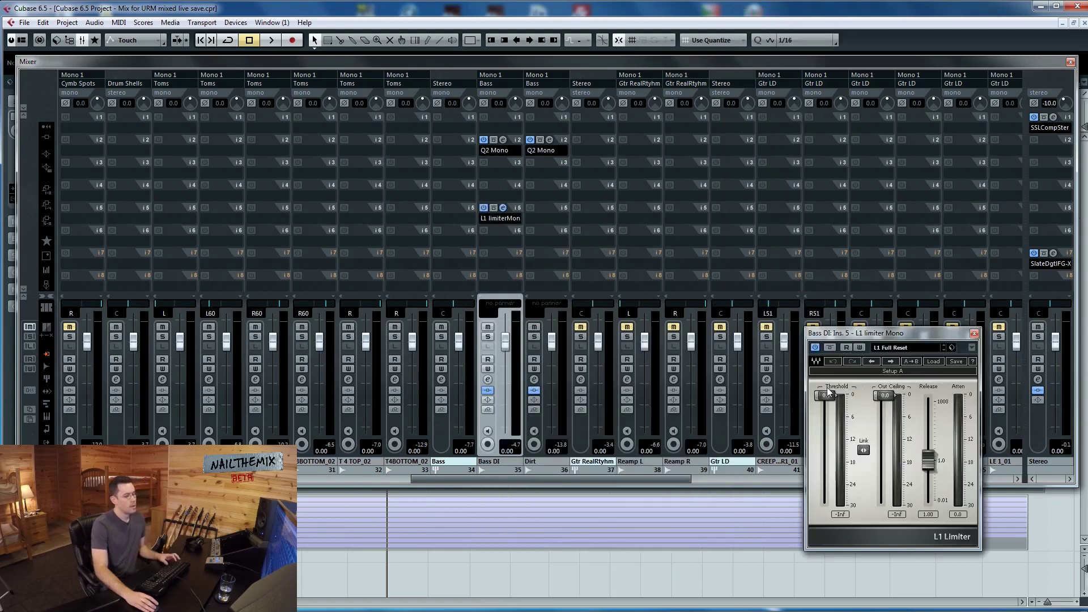
Set the L1 threshold to about -30 and the output ceiling to about -3 while listening.
drag(887, 334, 730, 227)
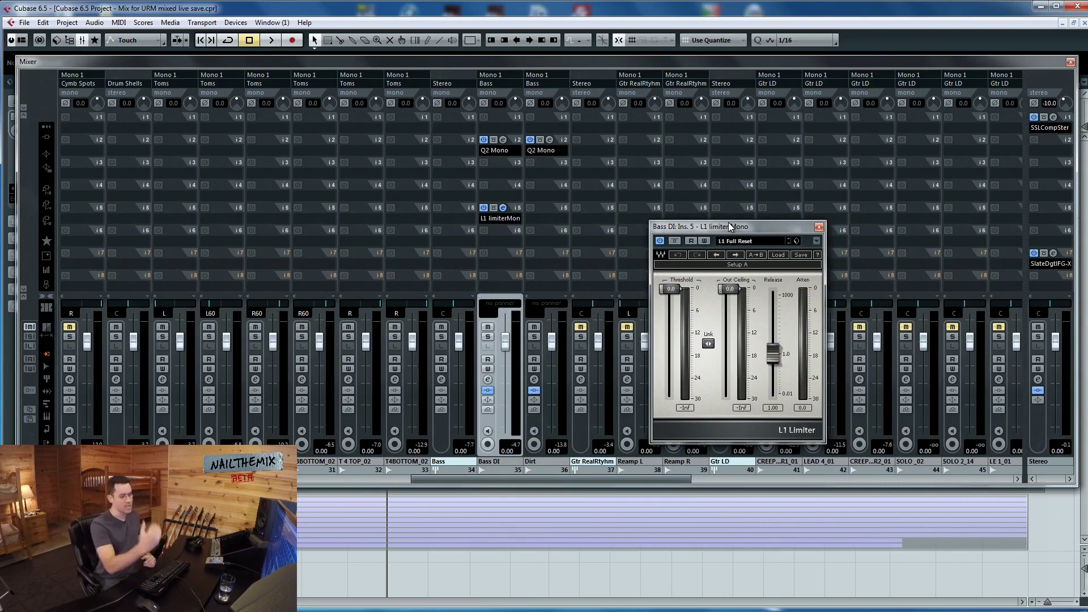
drag(677, 291, 671, 399)
key(space)
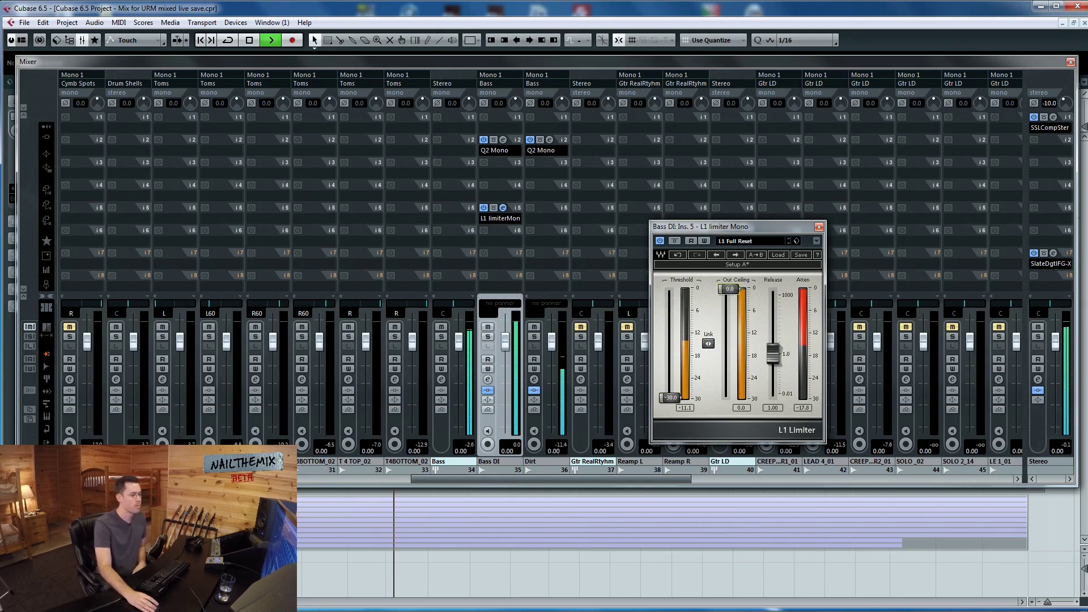
drag(740, 289, 740, 306)
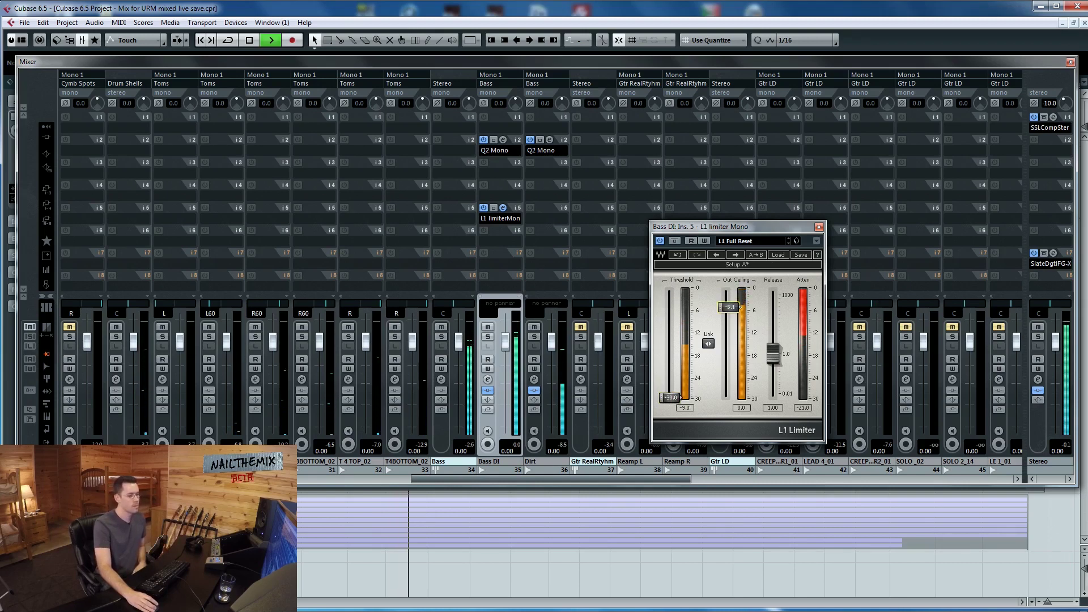
Copy the Bass DI L1 limiter onto the Dirt channel's fifth insert and stop playback.
click(818, 226)
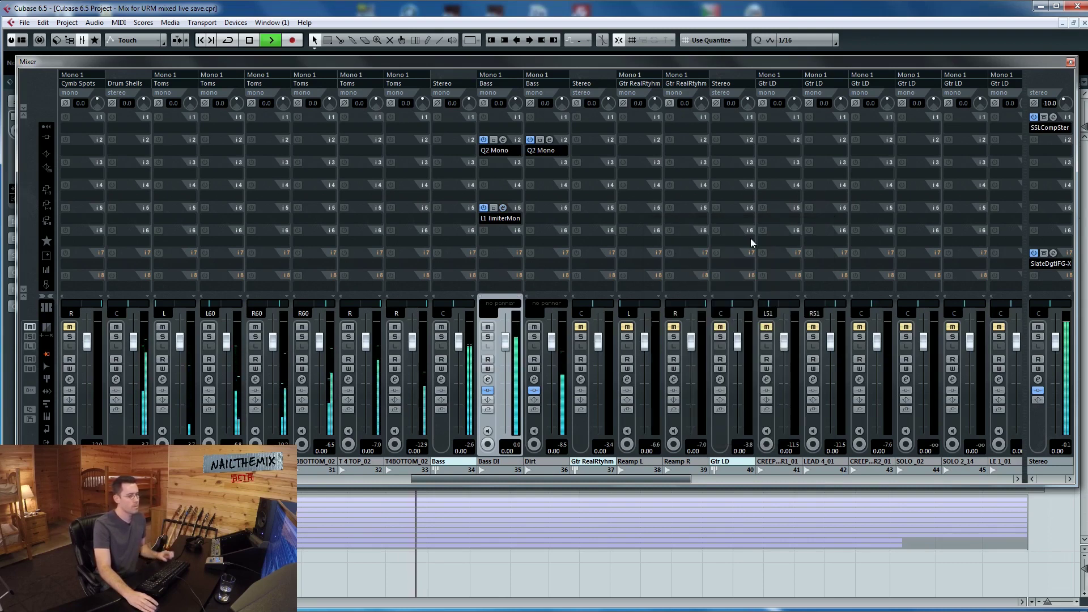
drag(518, 206, 550, 211)
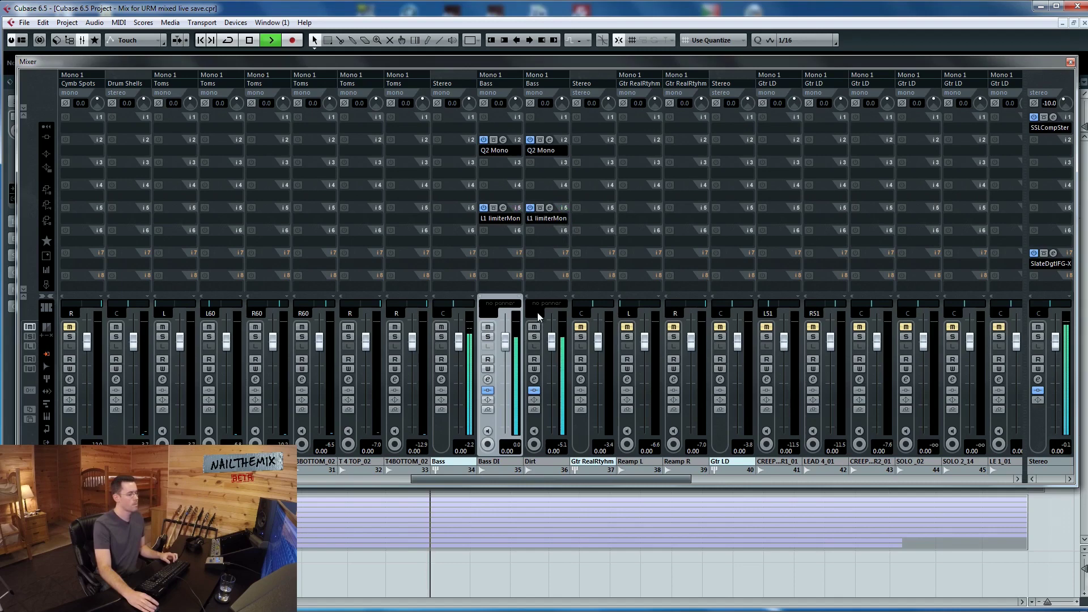
key(space)
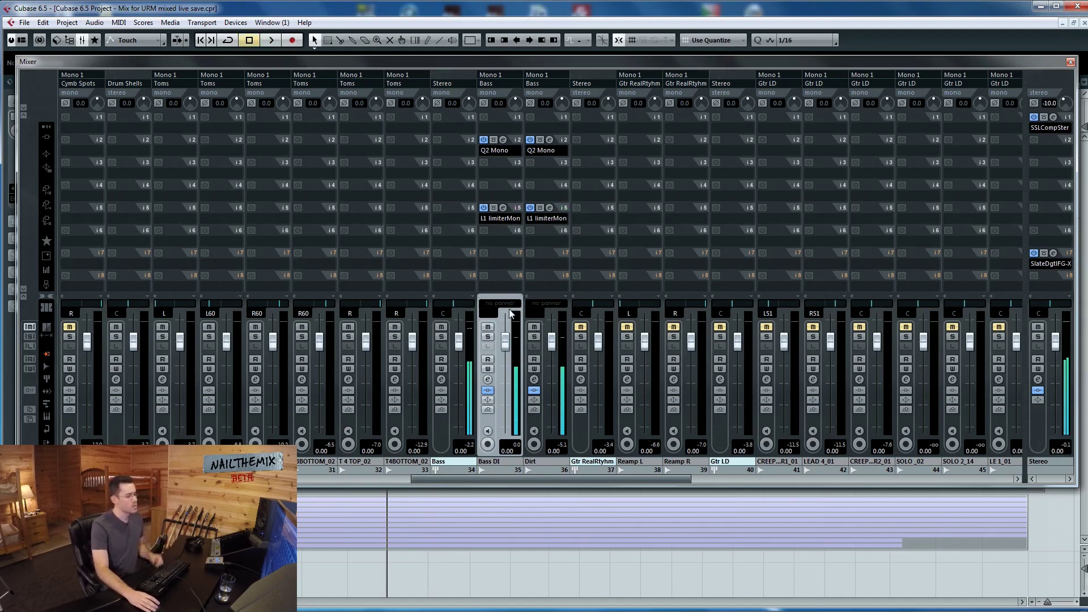
Bring up the effect list for an empty Dirt insert slot.
click(499, 174)
click(548, 171)
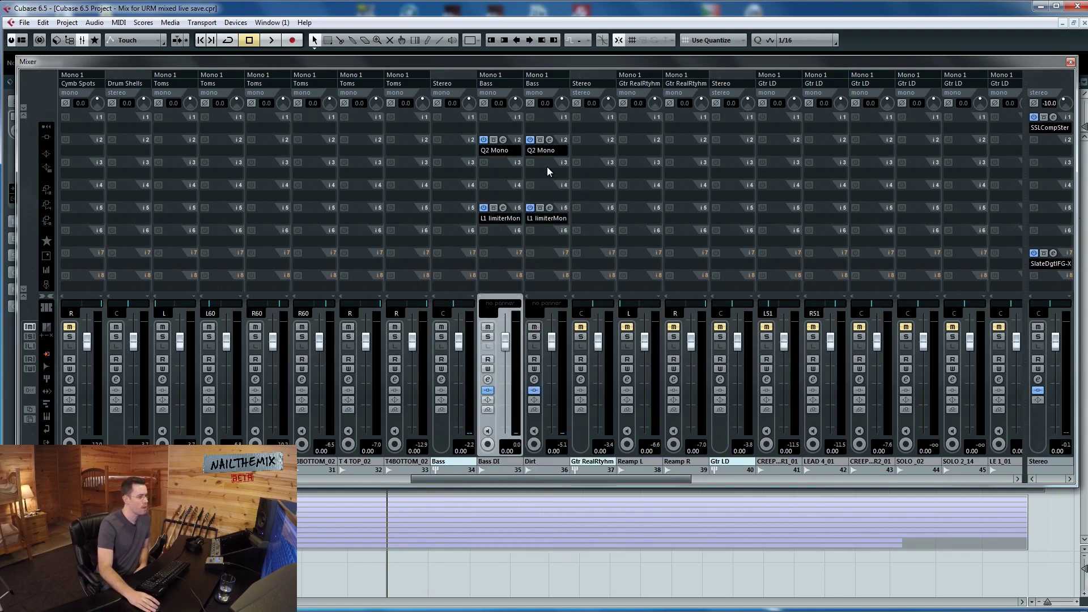
click(549, 173)
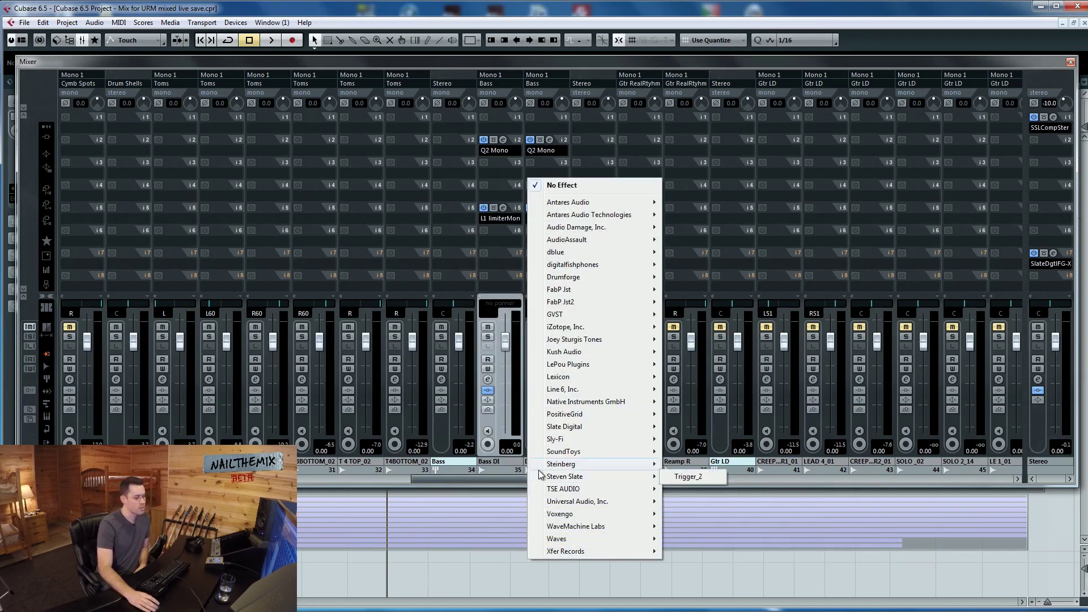
Load Distortion > AmpSimulator onto the Dirt channel's third insert and audition it.
mouse_move(567, 470)
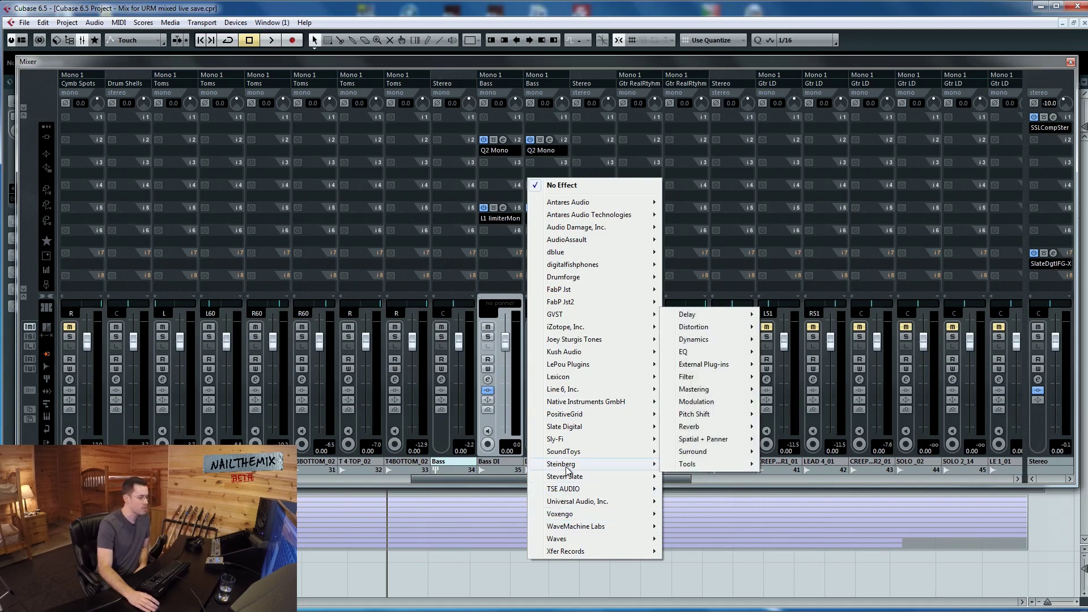
mouse_move(725, 327)
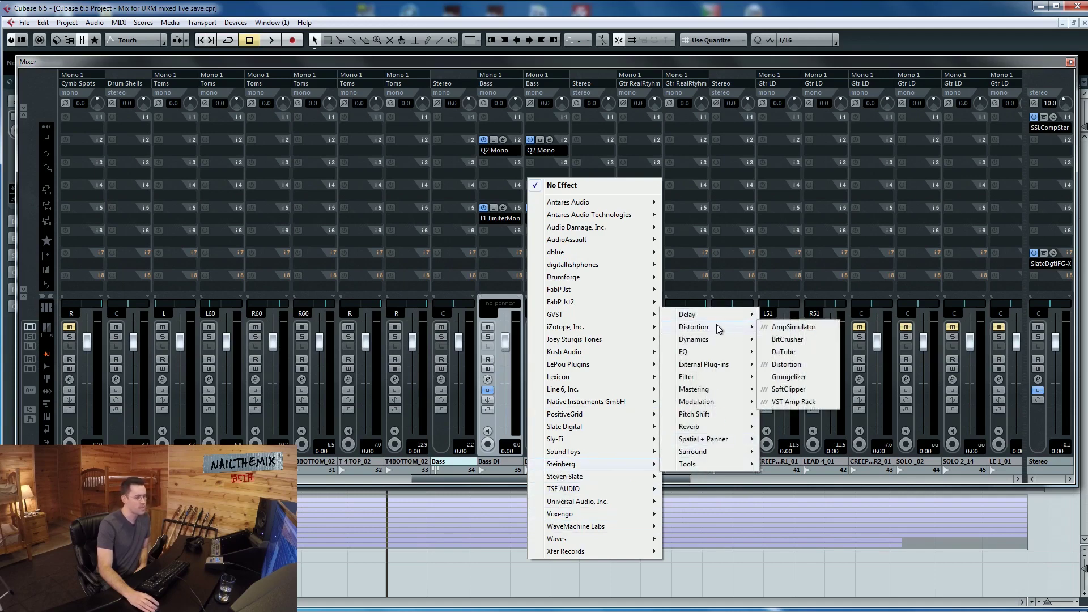
click(789, 328)
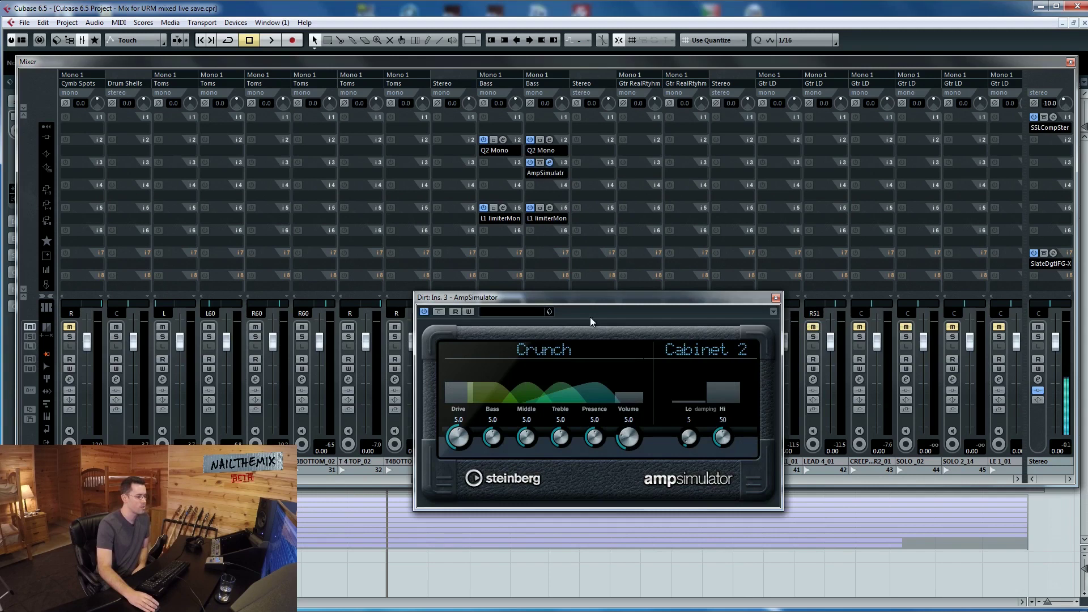
key(space)
drag(597, 297, 770, 320)
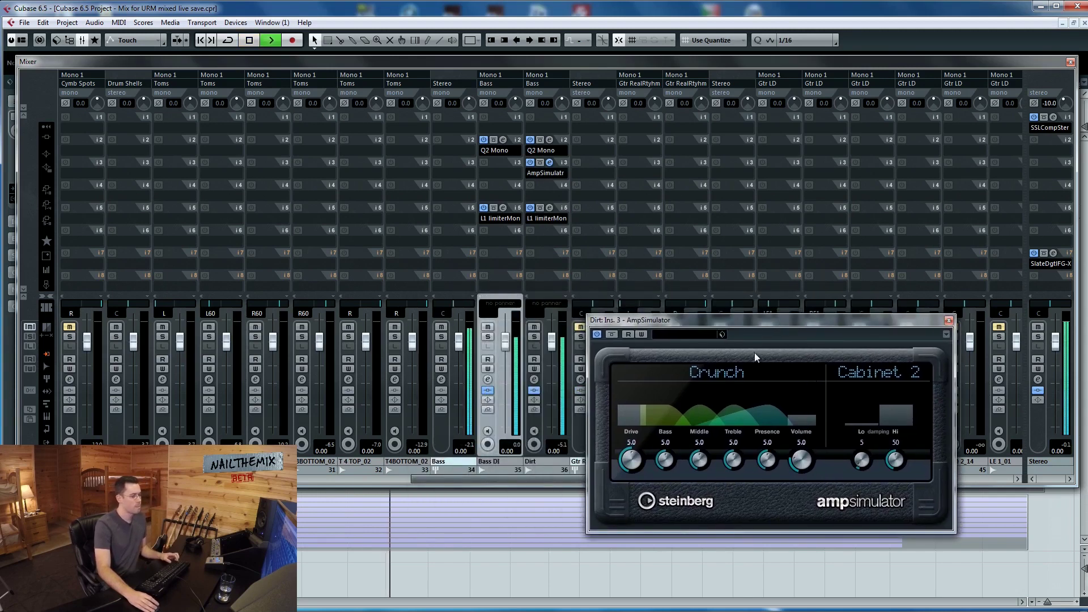
key(space)
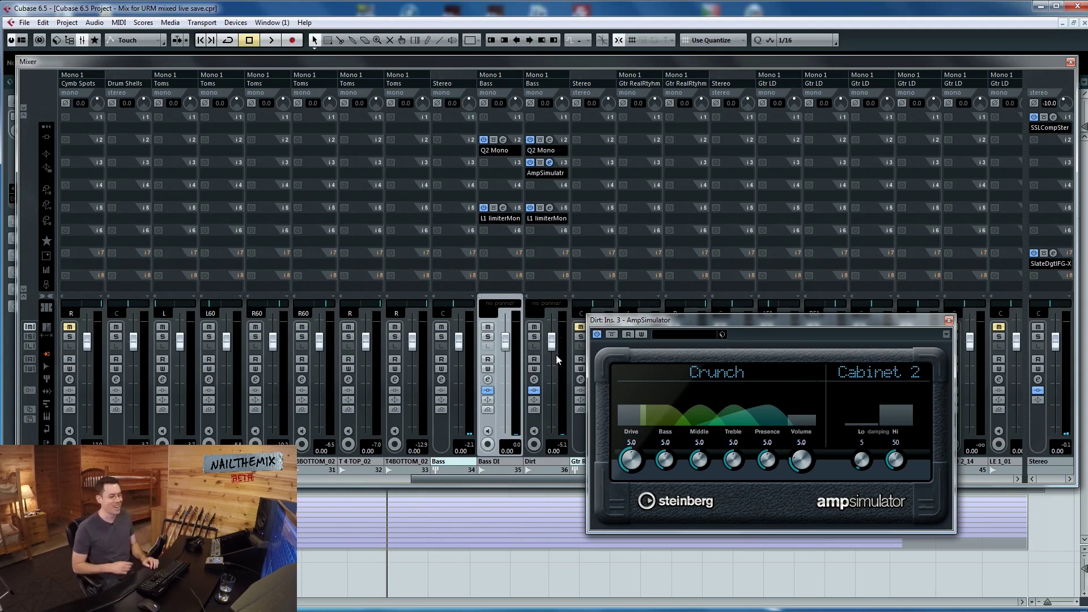
key(space)
Try the Crunch+ amp model, then settle back on Crunch.
click(725, 379)
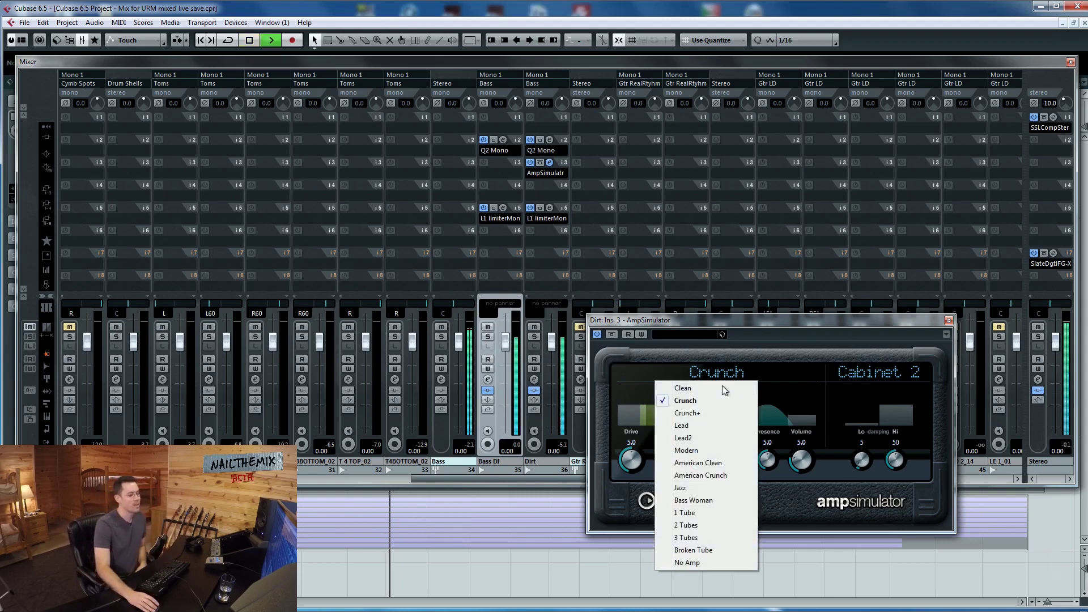
click(697, 414)
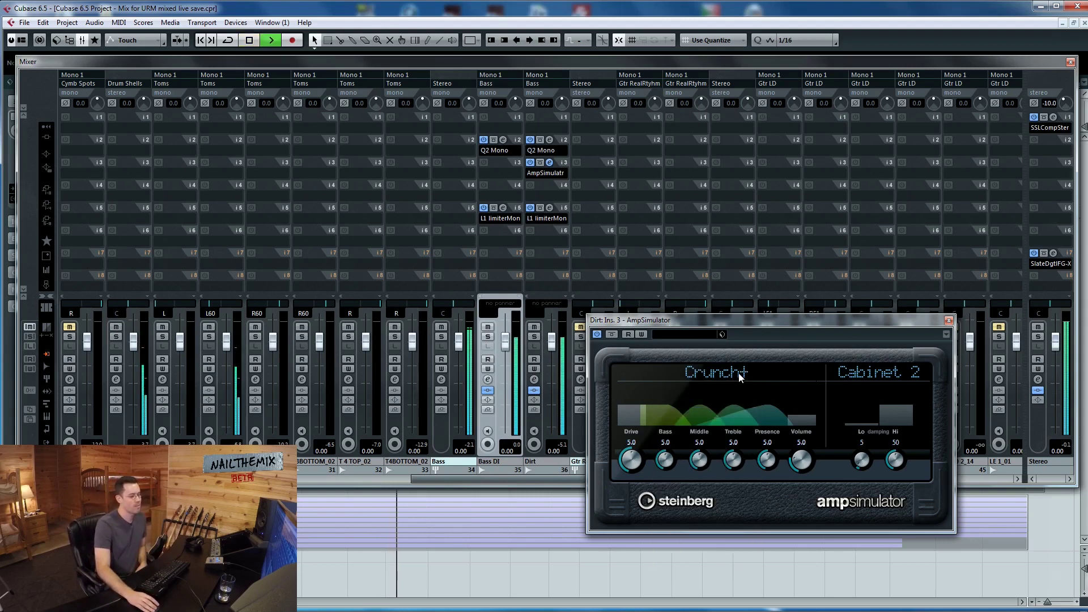
click(736, 374)
click(754, 402)
Compare Cabinets 1, 3 and 4, keep Cabinet 2, and close the AmpSimulator.
click(878, 373)
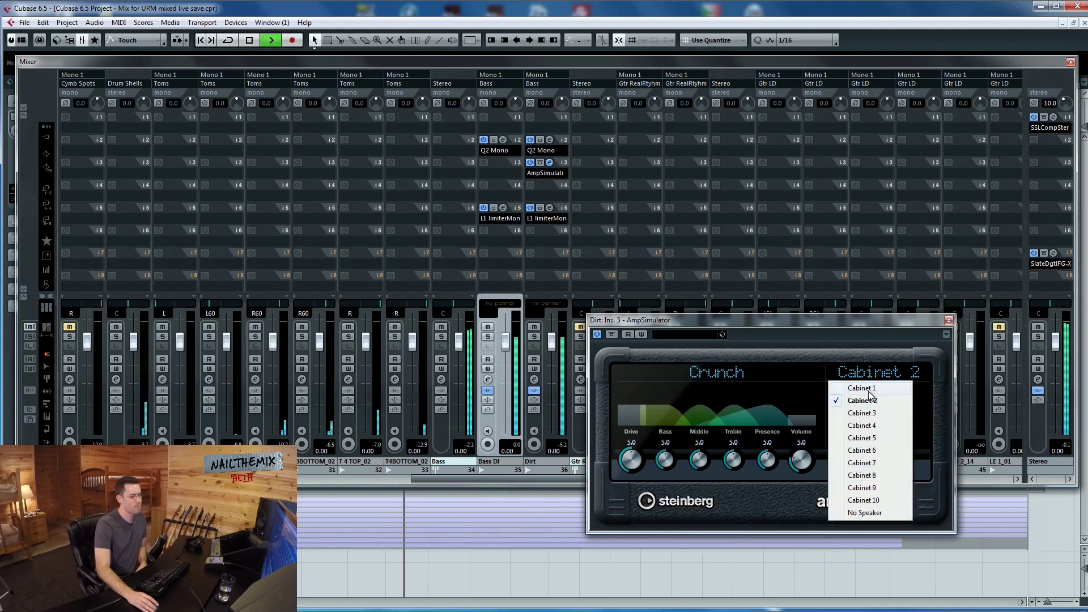
click(861, 387)
click(875, 372)
click(871, 412)
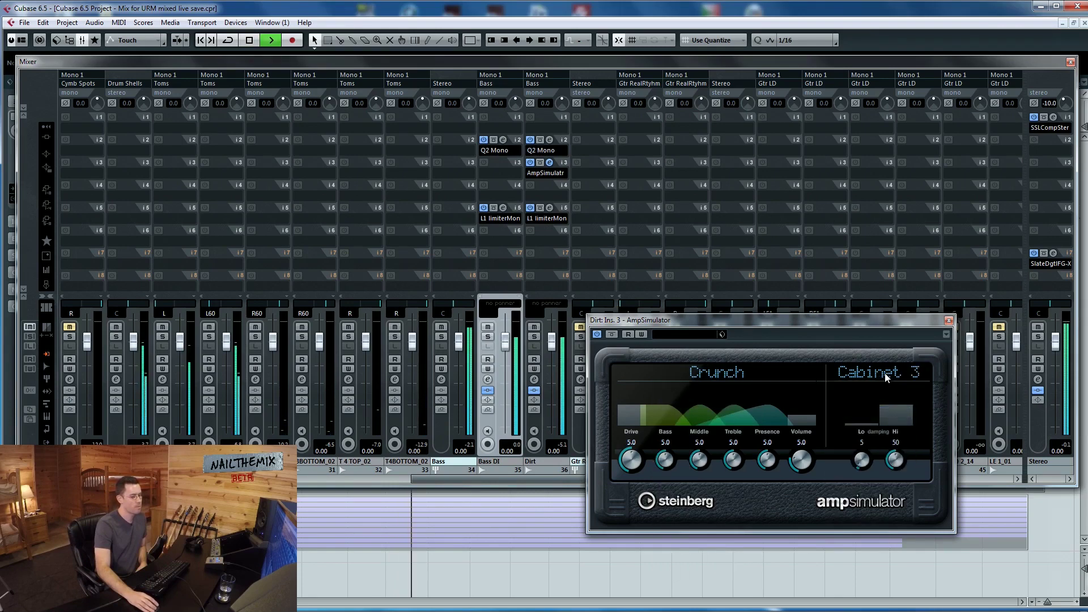
click(873, 372)
click(877, 431)
click(884, 372)
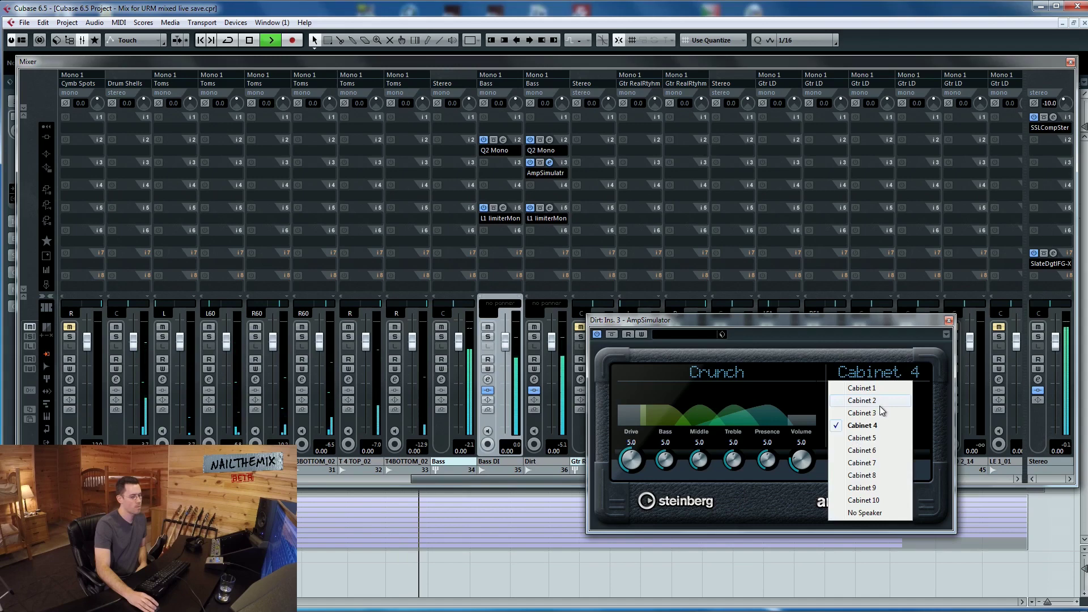
click(878, 401)
click(948, 321)
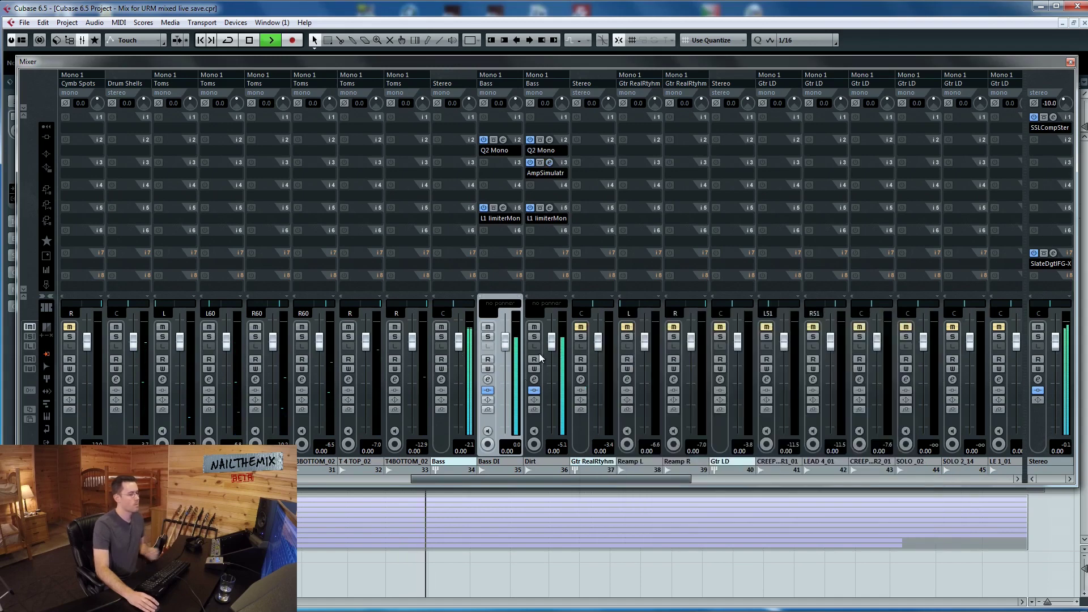
Lower the Dirt fader to about -5 dB and sweep EQ band 2 to cut 7 dB near 756 Hz.
drag(552, 346, 551, 363)
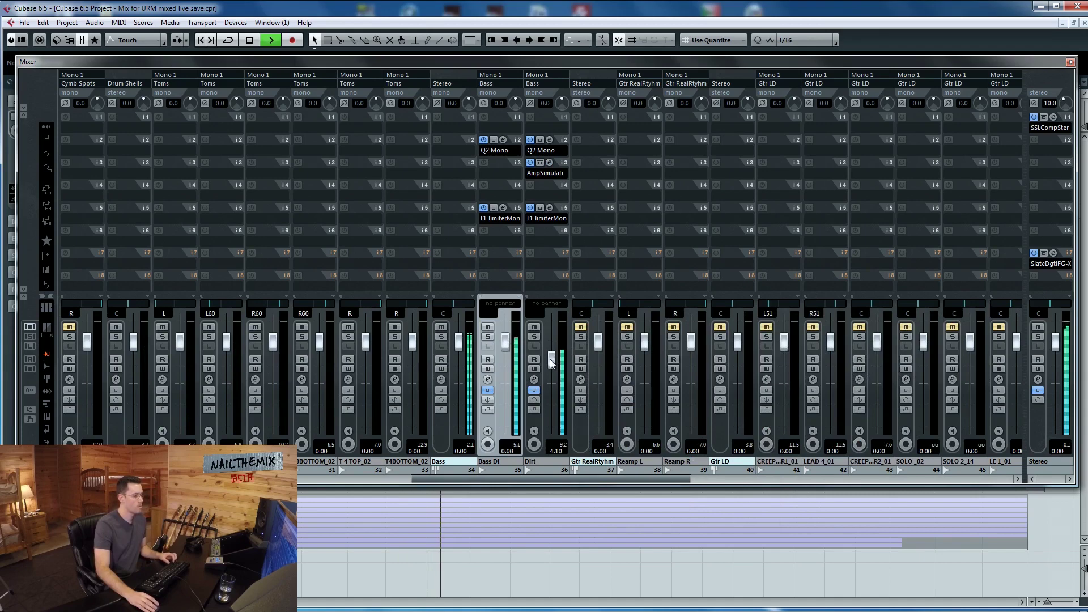
drag(552, 363, 550, 371)
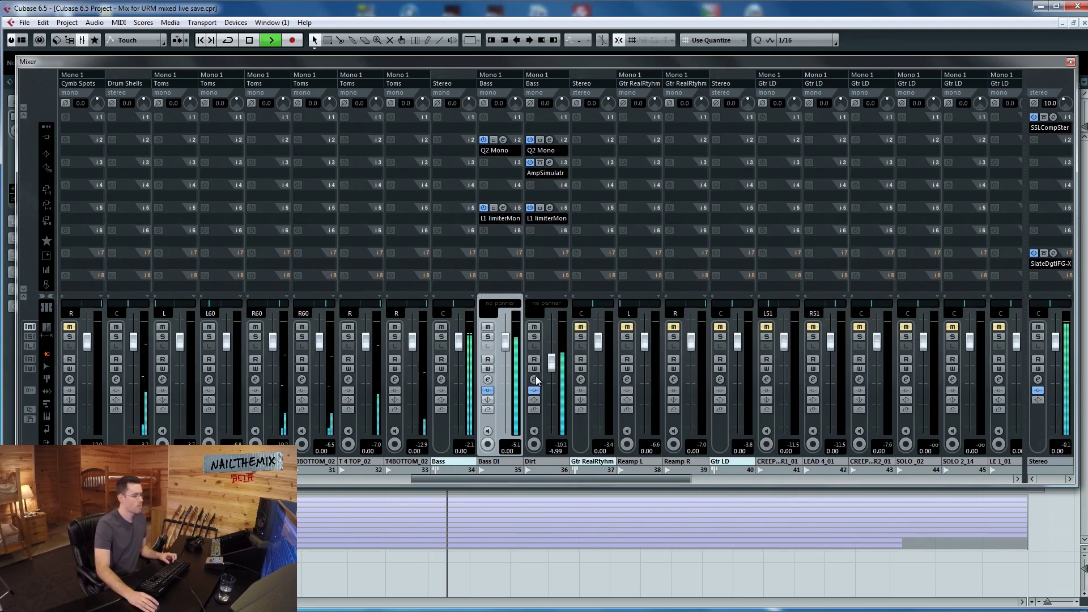
click(535, 378)
key(space)
drag(537, 398, 511, 420)
key(space)
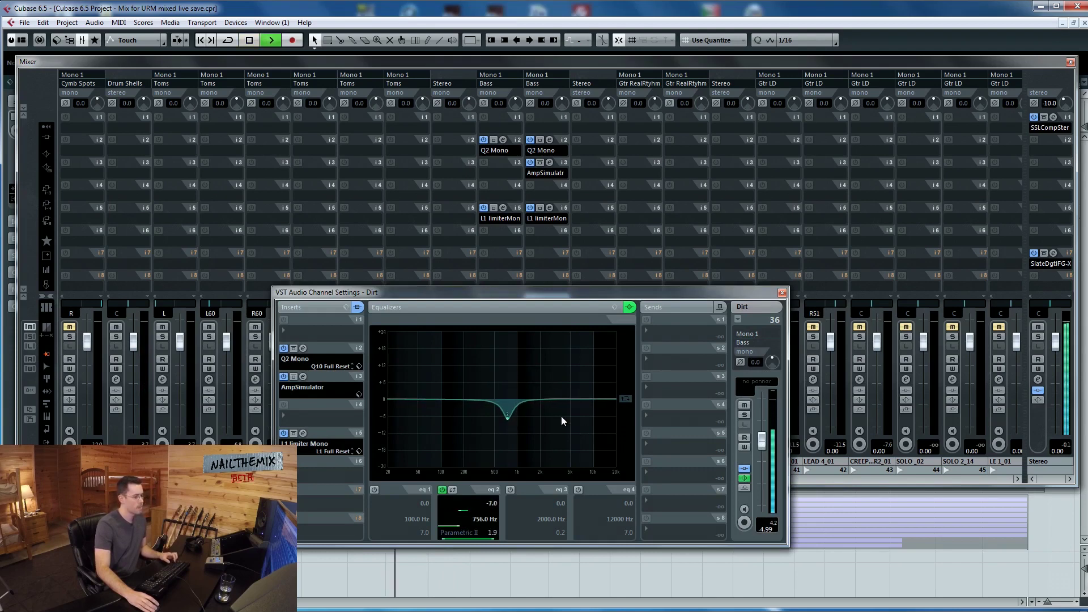
key(space)
Cut Dirt EQ band 3 by about 4.2 dB at 2539 Hz, then set the fader to -3.94.
click(510, 490)
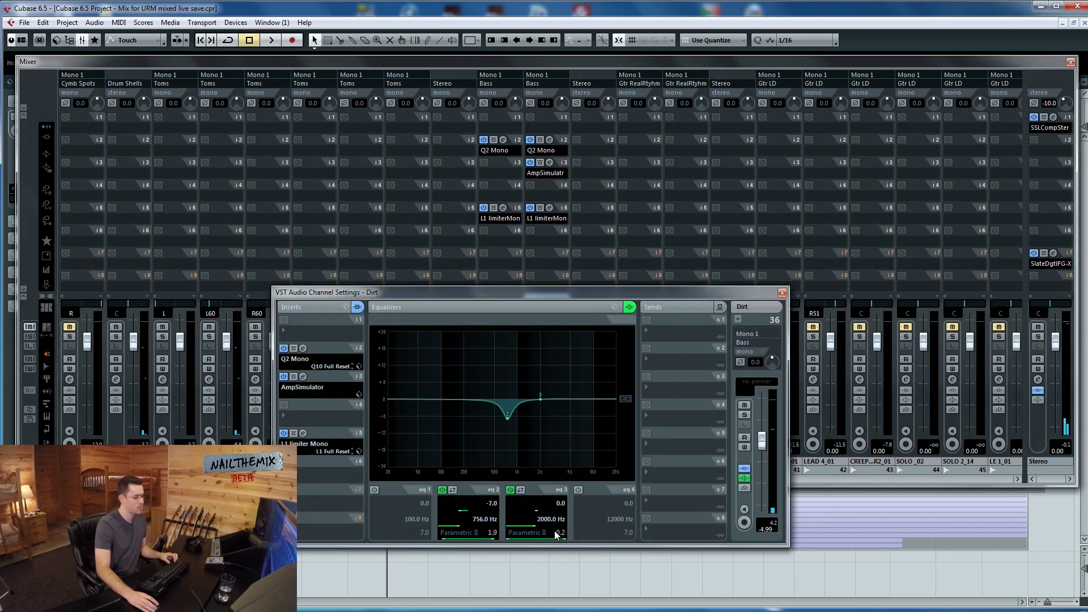
key(space)
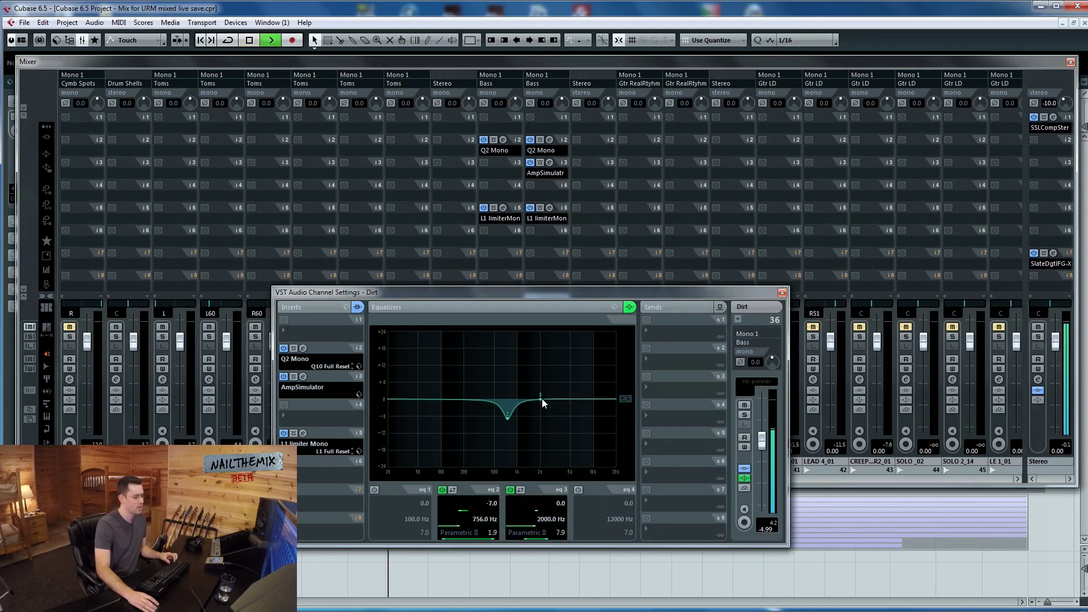
drag(541, 400, 549, 352)
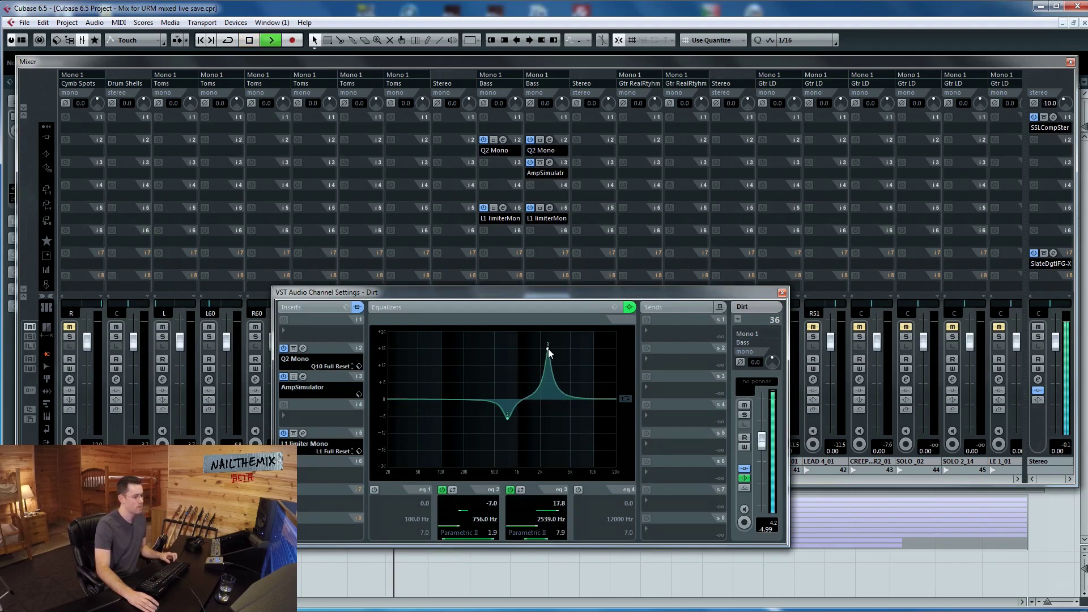
click(526, 510)
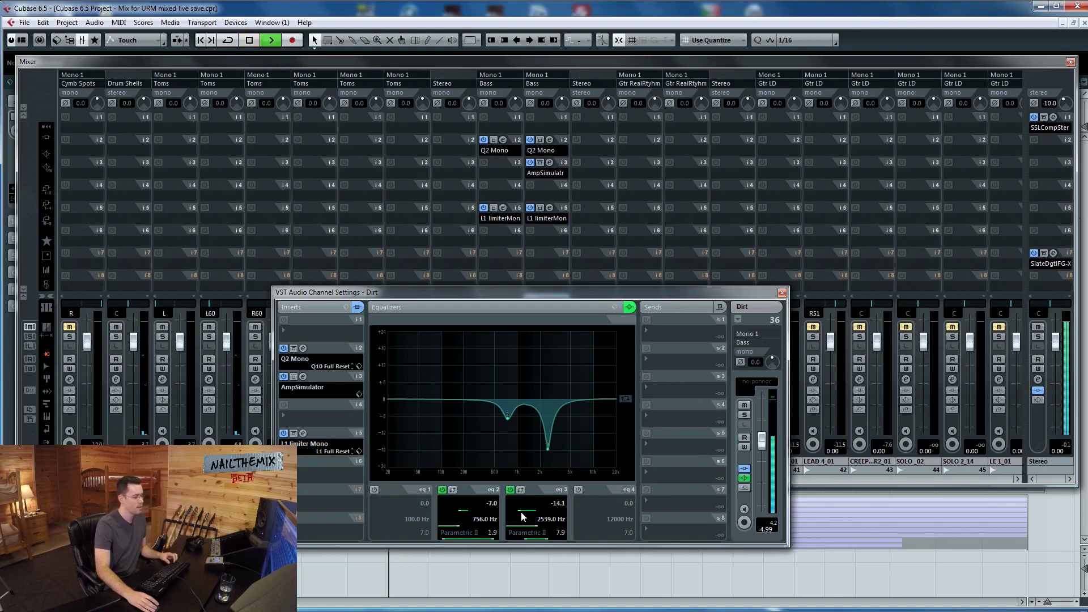
drag(525, 510, 526, 506)
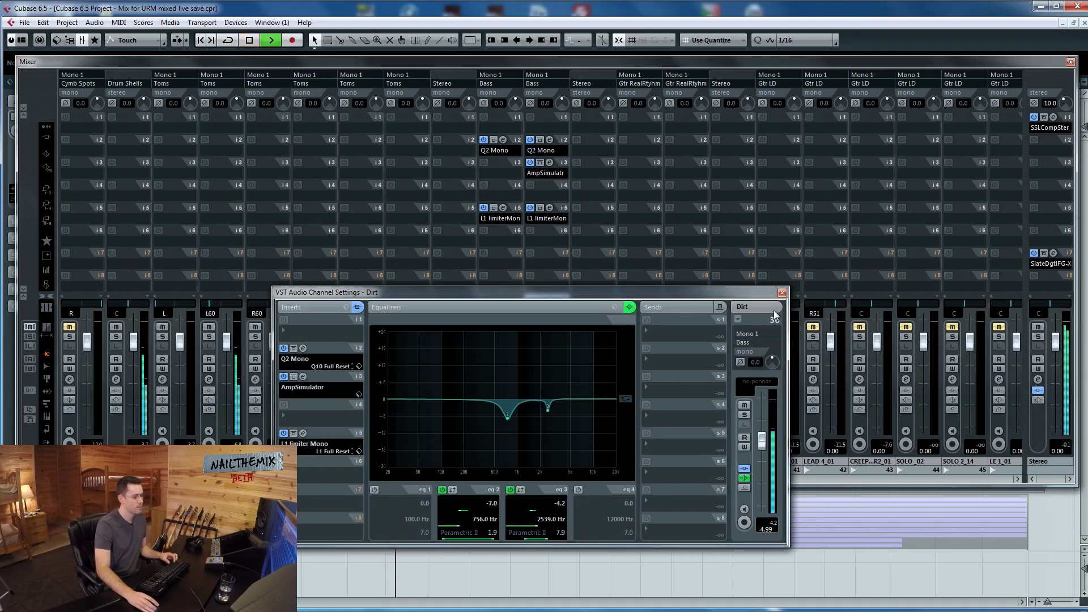
click(782, 294)
drag(552, 369, 552, 365)
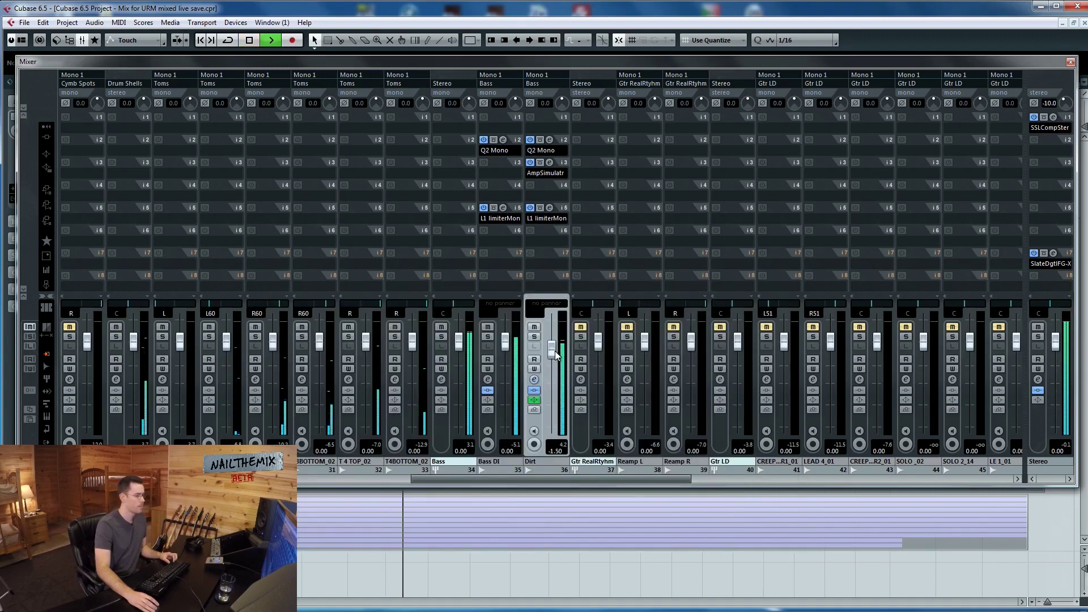
Stop playback and enter -4 in the Dirt fader's value box so it reads -4.00 dB.
key(space)
click(555, 451)
text(-47)
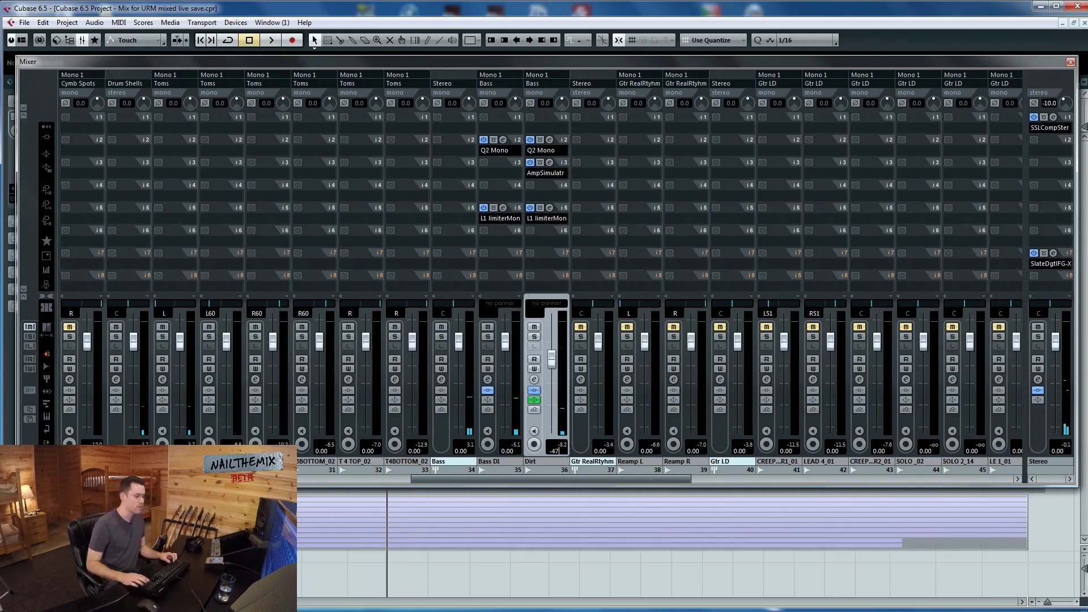
key(Return)
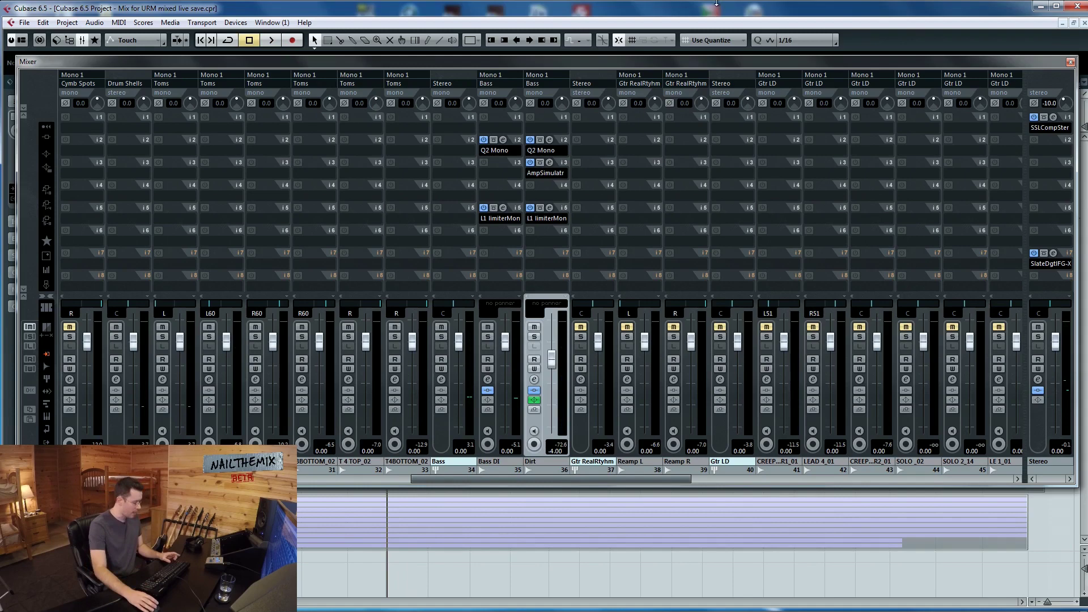